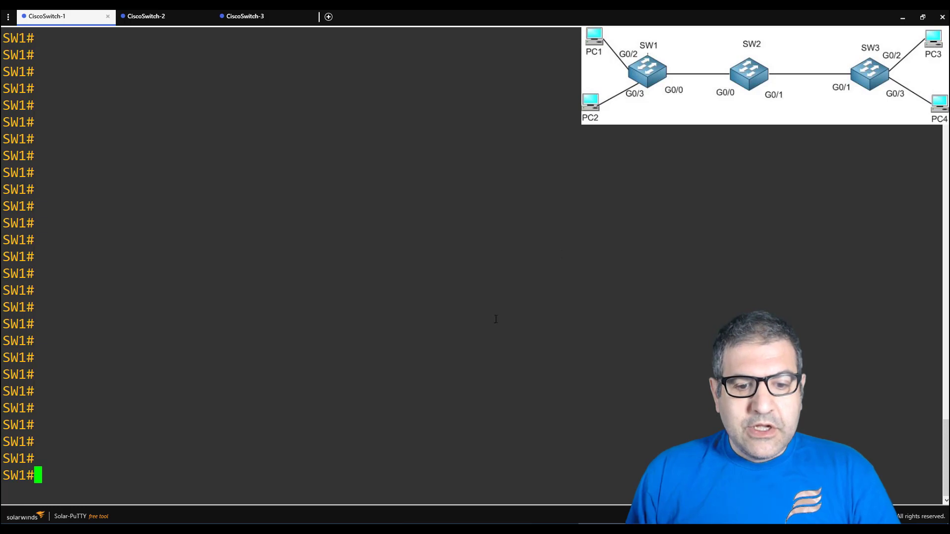
# Enter global configuration mode on SW1 and open interface g0/0 for configuration.
pyautogui.hotkey('alt', 'Tab')
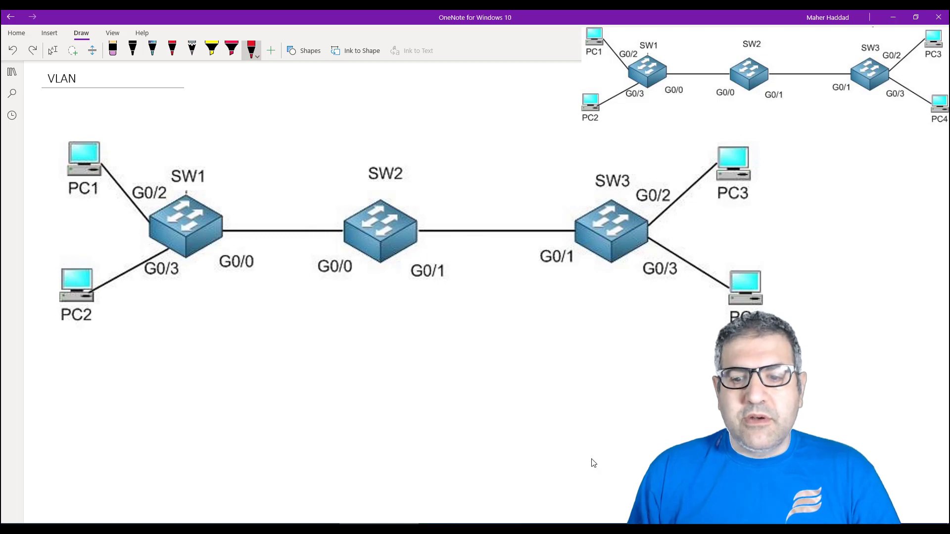
pyautogui.hotkey('alt', 'Tab')
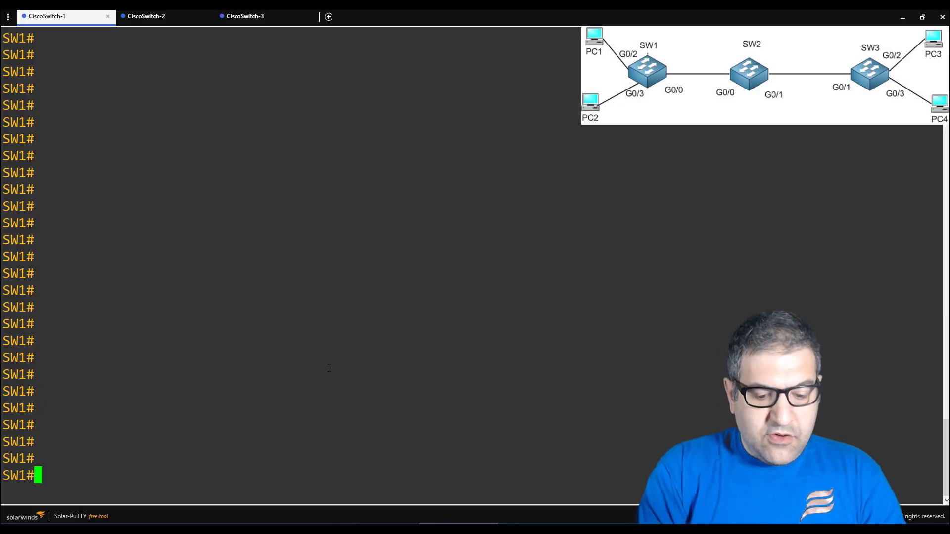
pyautogui.write('conf t')
pyautogui.press('Return')
pyautogui.write('inter')
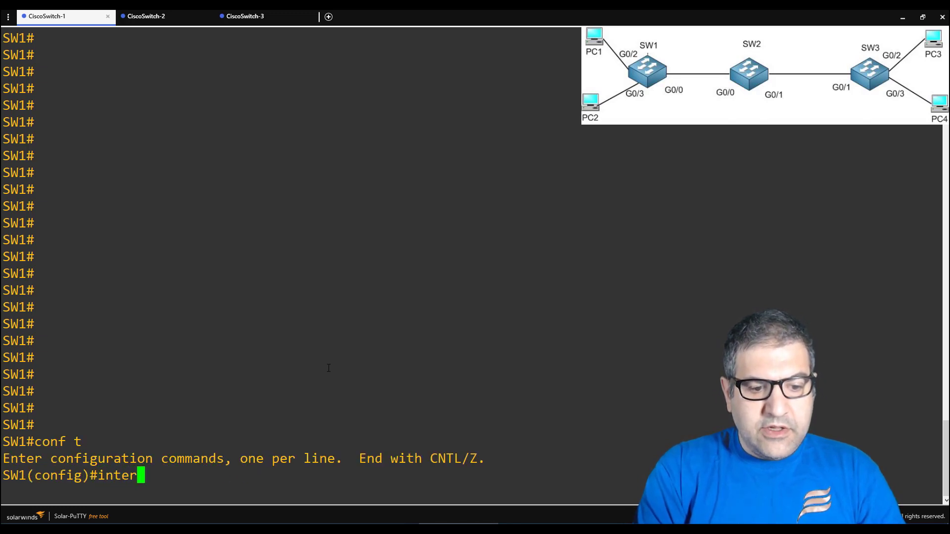
pyautogui.press('Tab')
pyautogui.write('g0/0')
pyautogui.press('Return')
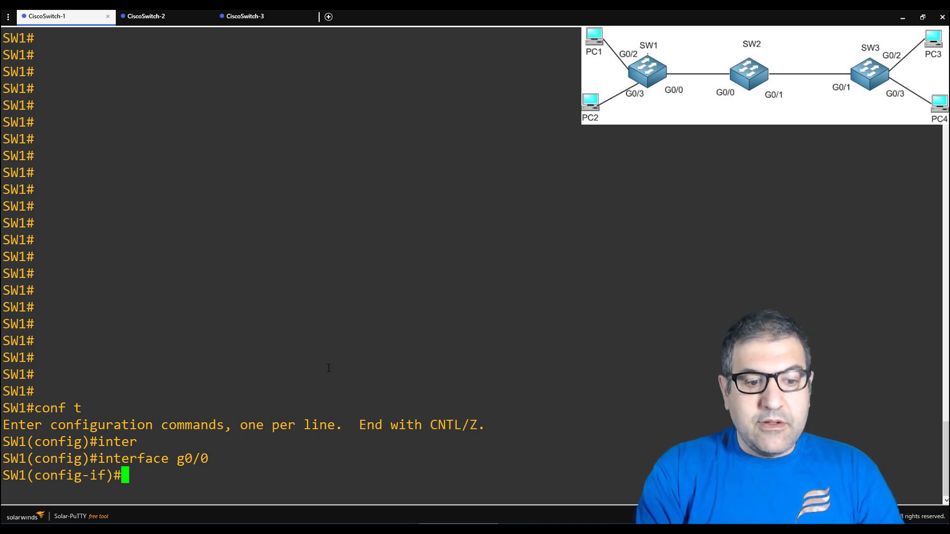
# Try to put SW1's interface g0/0 into trunk mode with switchport mode trunk, and check the switch's response.
pyautogui.write('sw')
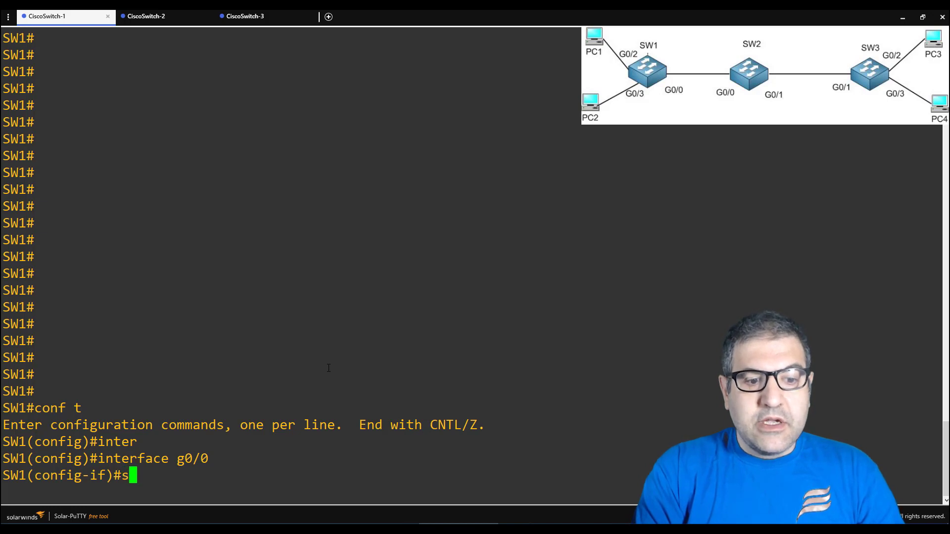
pyautogui.press('Tab')
pyautogui.write('mp')
pyautogui.press('Tab')
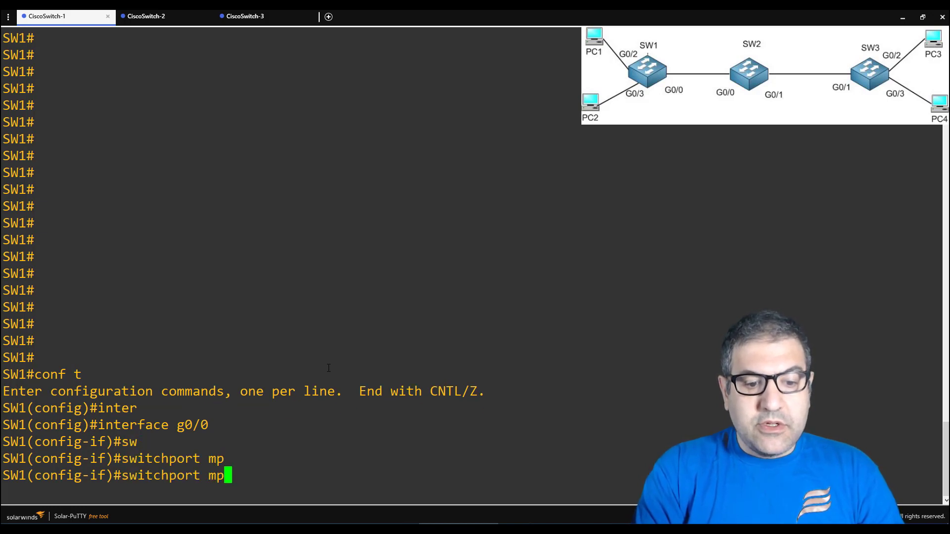
pyautogui.press('BackSpace')
pyautogui.write('o')
pyautogui.press('Tab')
pyautogui.write('tr')
pyautogui.press('Tab')
pyautogui.press('Return')
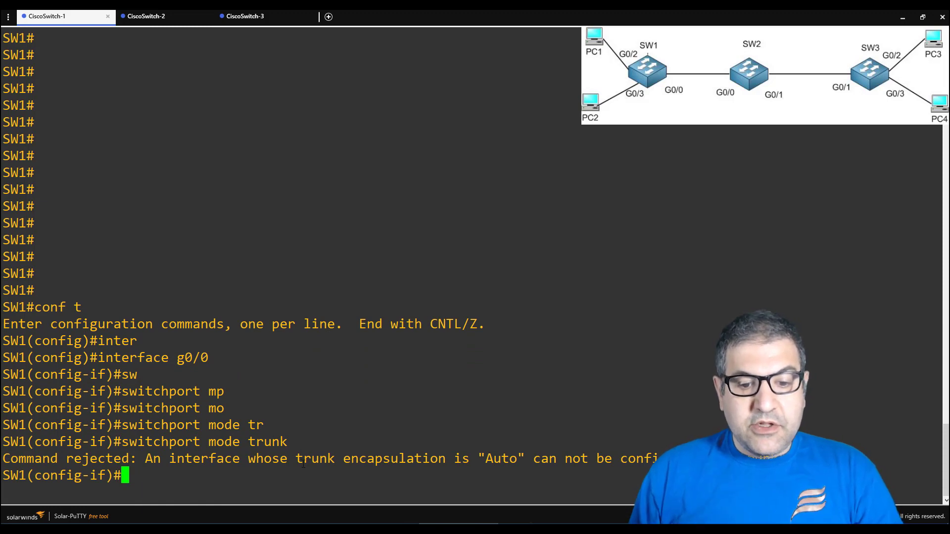
pyautogui.moveTo(304, 458); pyautogui.dragTo(510, 453)
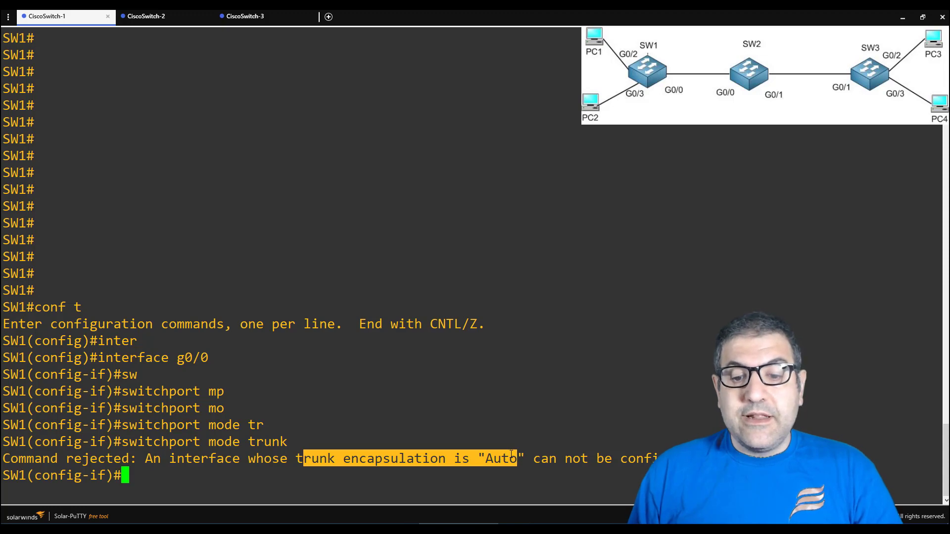
pyautogui.click(446, 463)
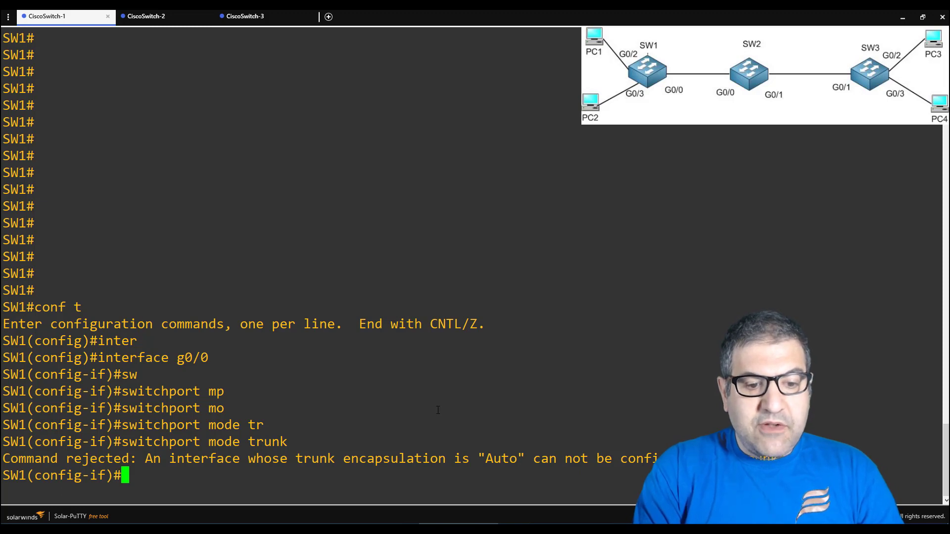
# Begin the switchport trunk encapsulation command for g0/0 and review the encapsulation options it accepts.
pyautogui.write('sw')
pyautogui.press('Tab')
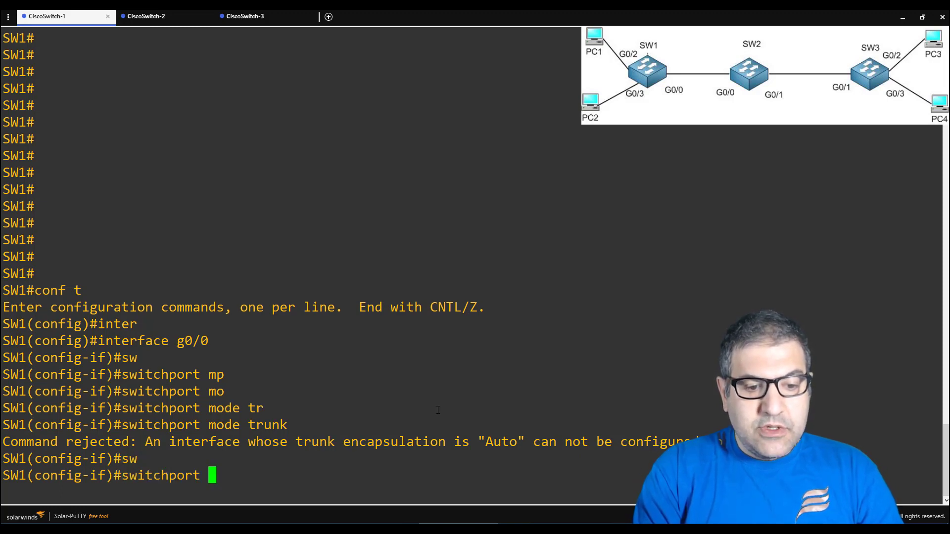
pyautogui.write('tr')
pyautogui.press('Tab')
pyautogui.write('e')
pyautogui.press('Tab')
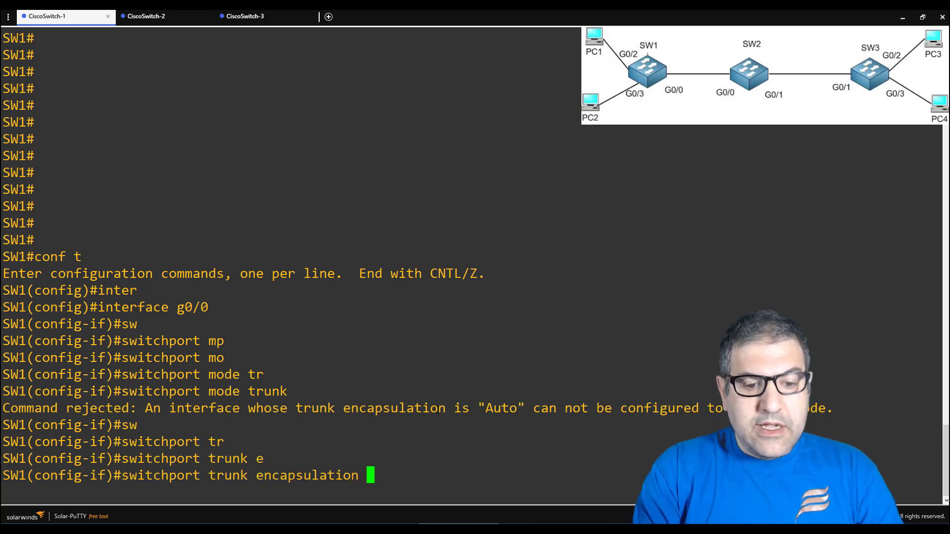
pyautogui.write('?')
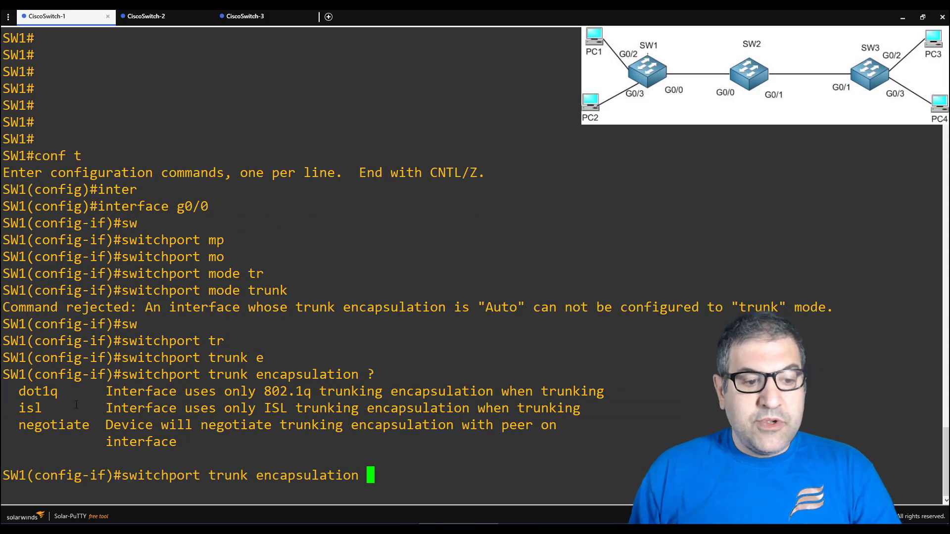
pyautogui.moveTo(25, 390); pyautogui.dragTo(606, 384)
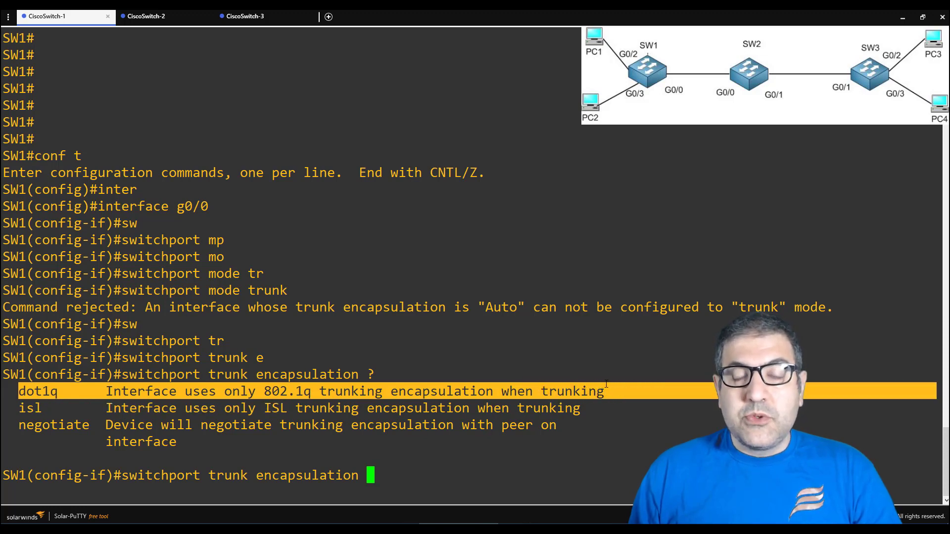
pyautogui.click(551, 371)
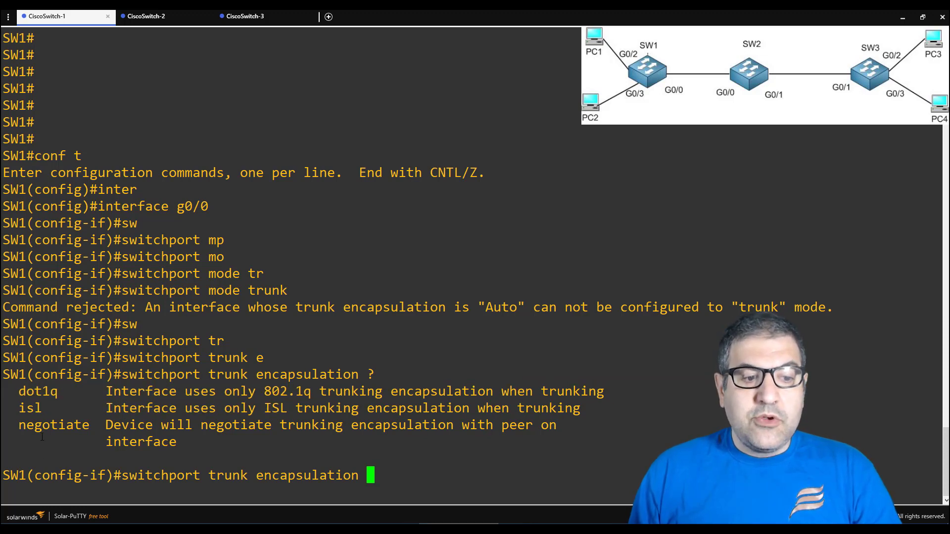
pyautogui.moveTo(19, 412); pyautogui.dragTo(58, 407)
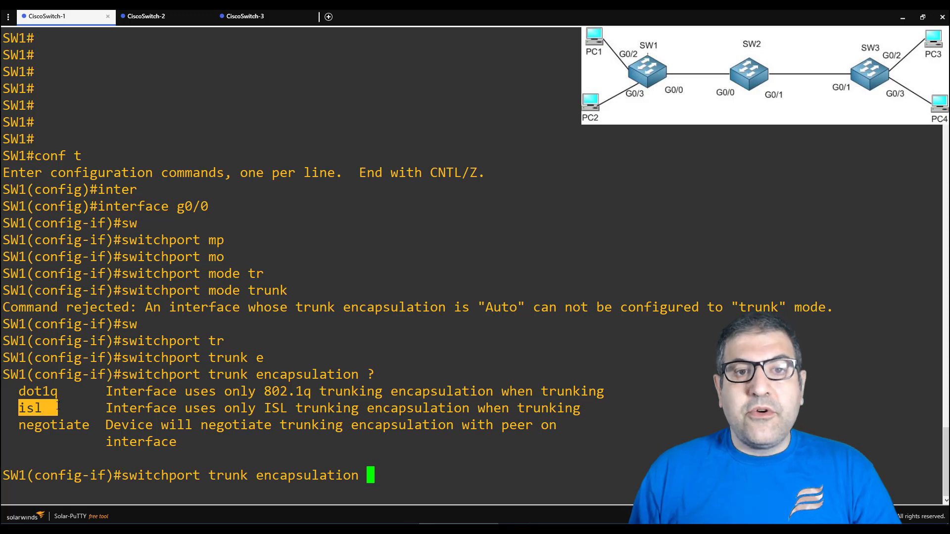
pyautogui.click(100, 407)
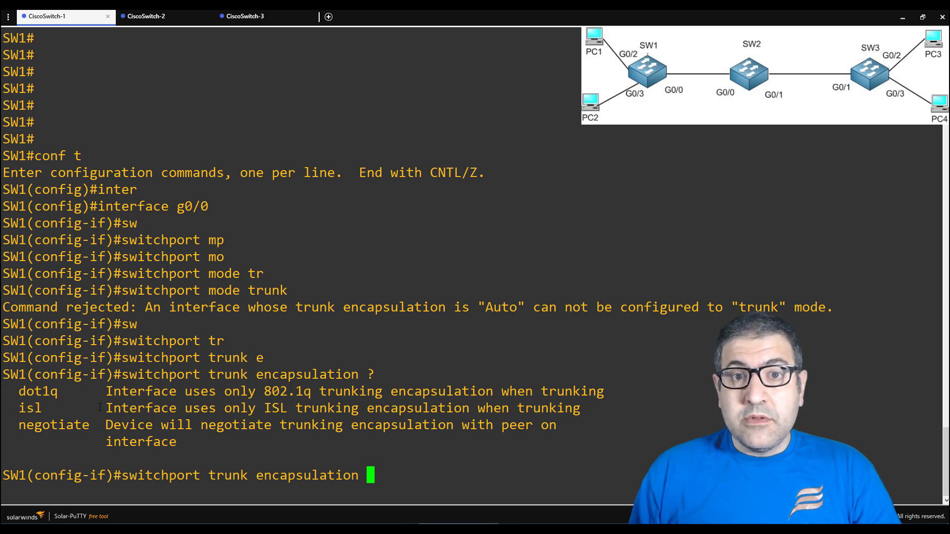
pyautogui.moveTo(49, 410); pyautogui.dragTo(21, 408)
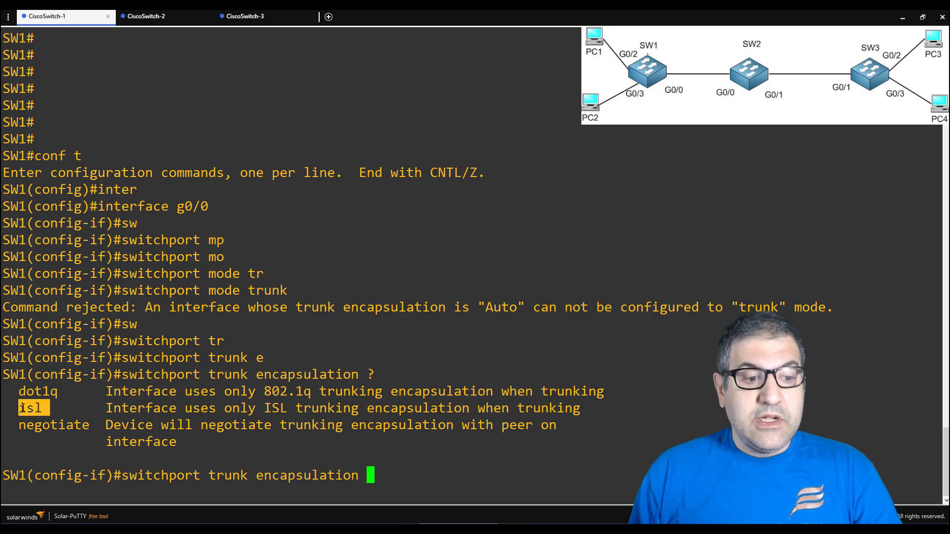
pyautogui.doubleClick(63, 424)
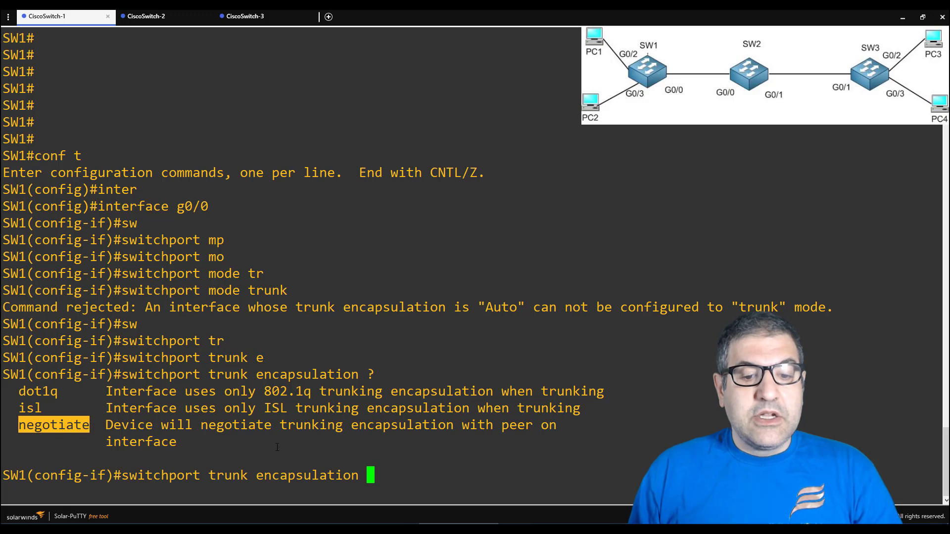
# Complete the command to set the trunk encapsulation on g0/0 to dot1q.
pyautogui.click(380, 484)
pyautogui.write('do')
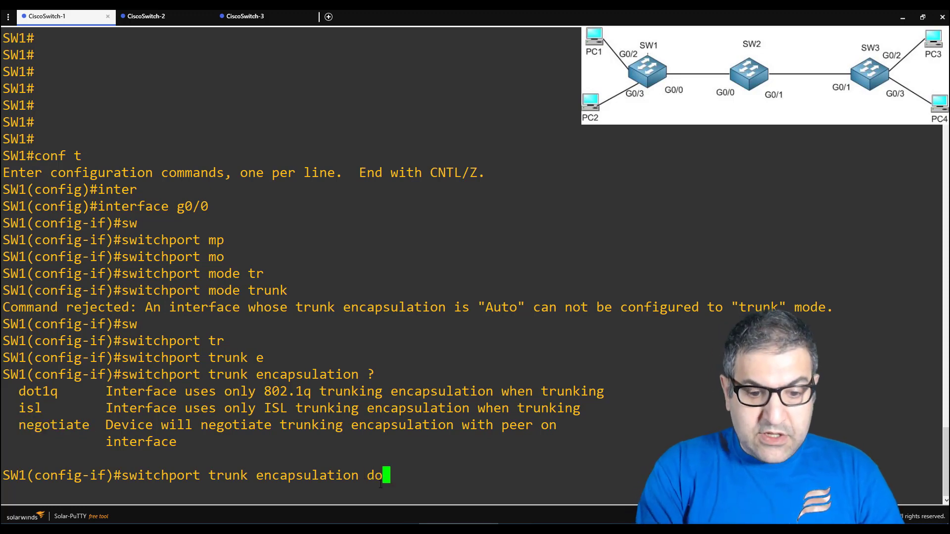
pyautogui.press('Tab')
pyautogui.press('Return')
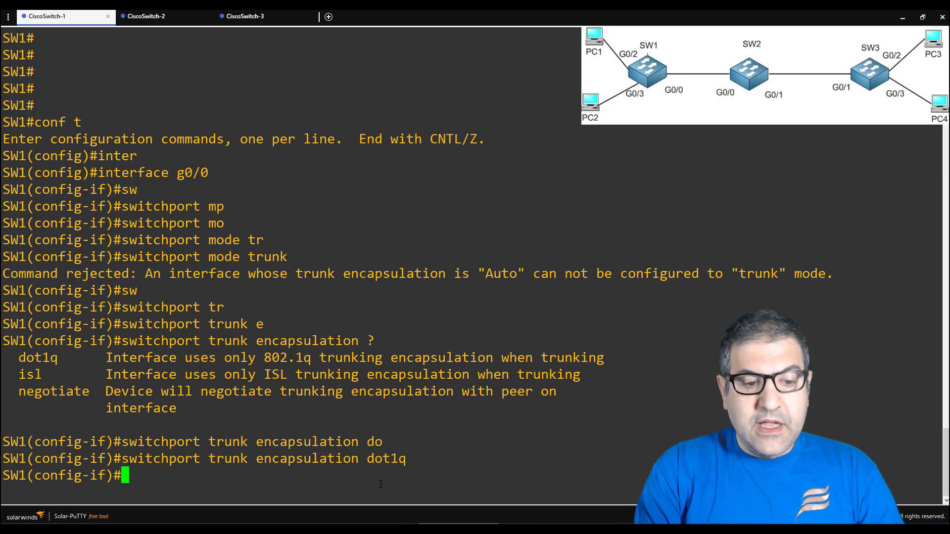
# Set SW1's interface g0/0 to switchport mode trunk and end configuration mode.
pyautogui.write('sw')
pyautogui.press('Tab')
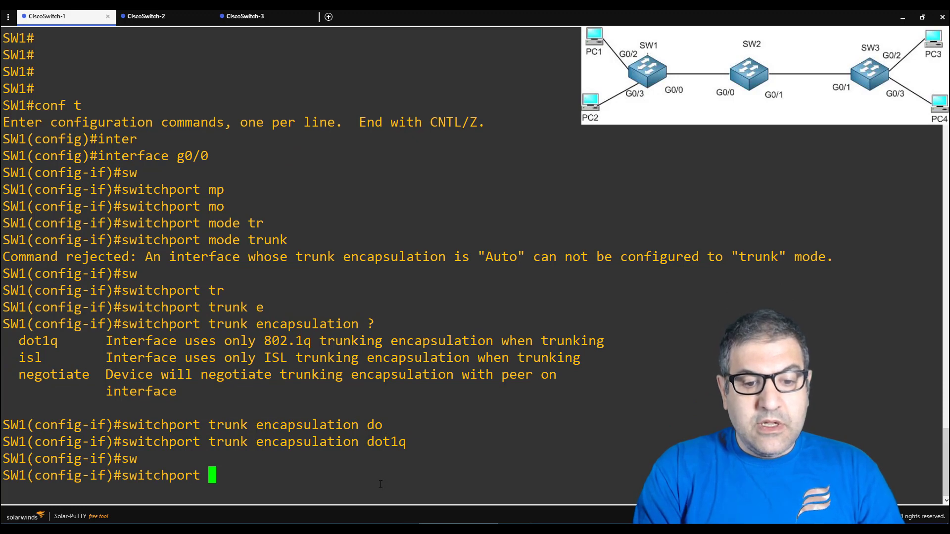
pyautogui.write('mo')
pyautogui.press('Tab')
pyautogui.write('tr')
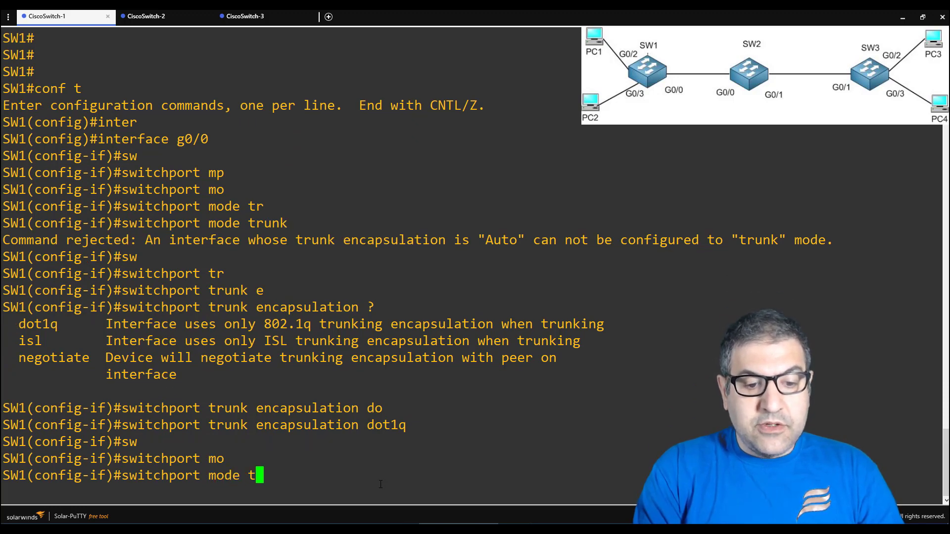
pyautogui.press('Tab')
pyautogui.press('Return')
pyautogui.press('Return')
pyautogui.press('Return')
pyautogui.press('Return')
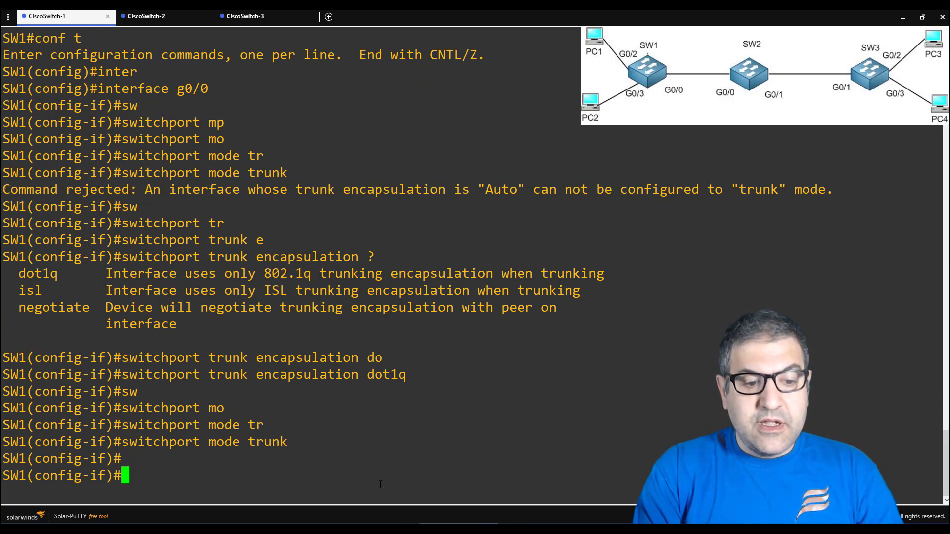
pyautogui.write('end')
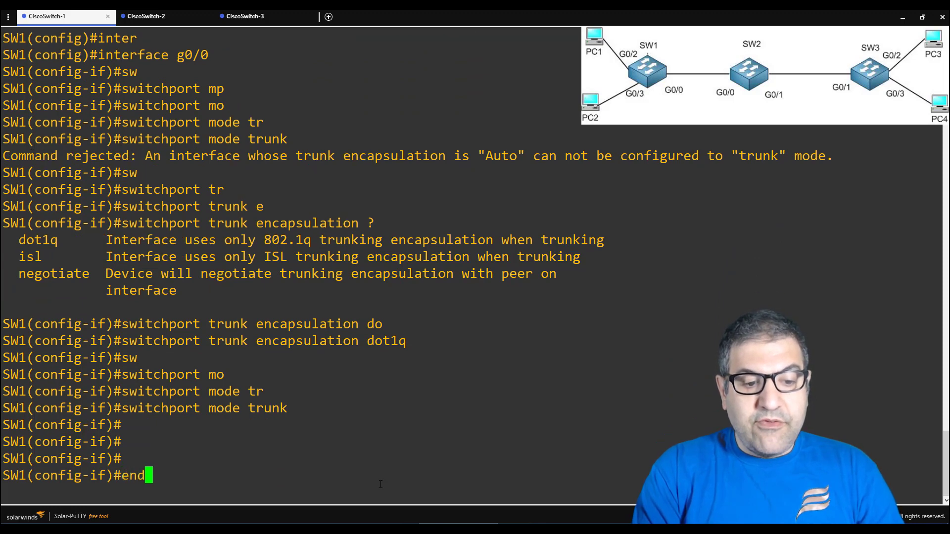
pyautogui.press('Return')
# Display the switchport details with show interfaces switchport and check g0/0's administrative and operational modes.
pyautogui.write('show inter')
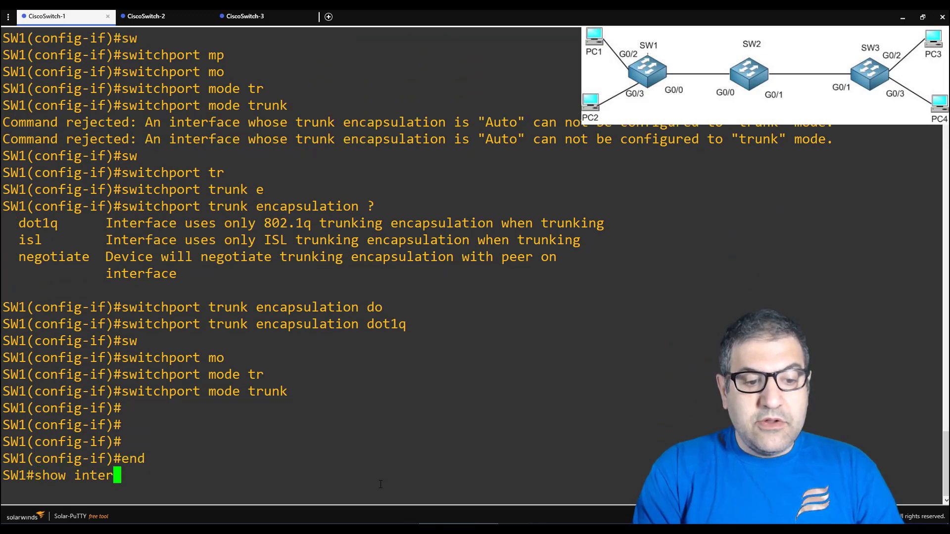
pyautogui.press('Tab')
pyautogui.write('sw')
pyautogui.press('Tab')
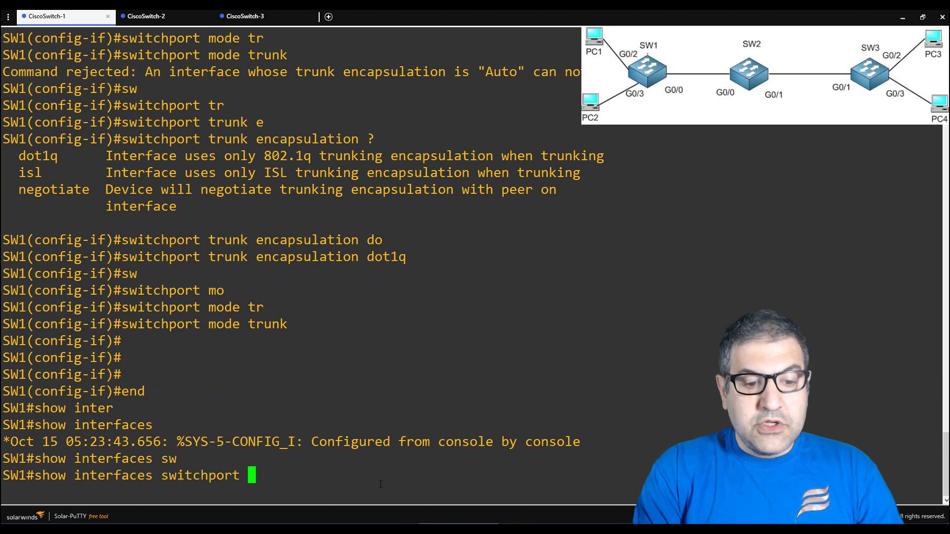
pyautogui.press('Return')
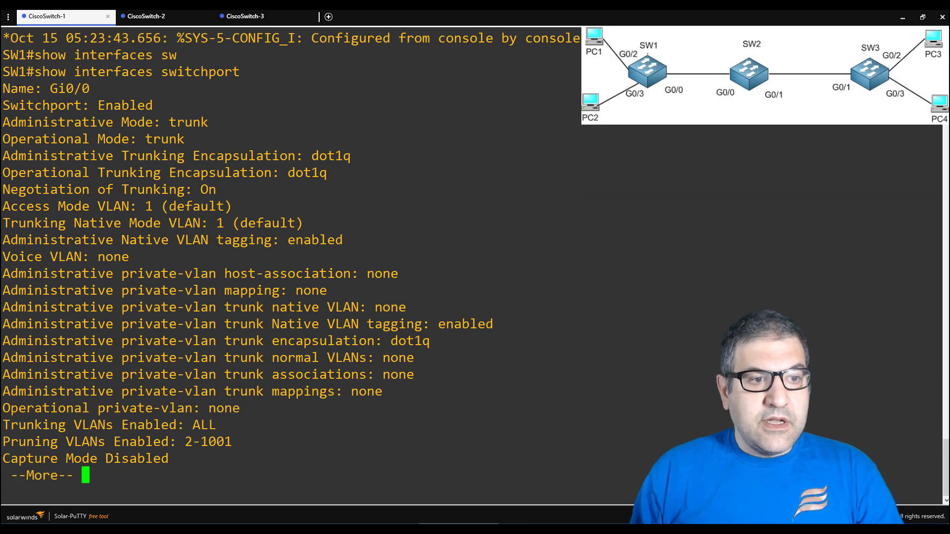
pyautogui.moveTo(12, 88); pyautogui.dragTo(212, 141)
pyautogui.press('space')
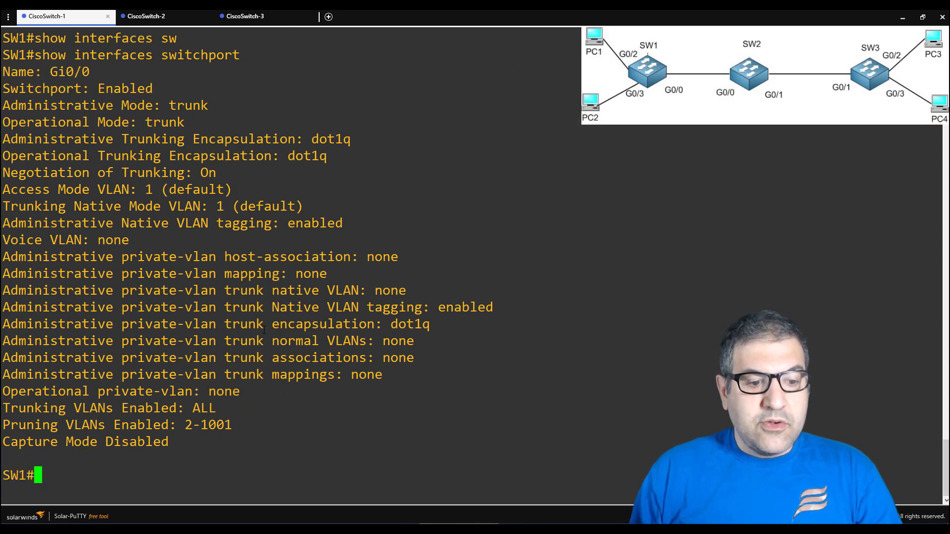
# Display SW1's trunk information with show interfaces g0/0 trunk and check the port's mode, encapsulation and status.
pyautogui.write('show inter')
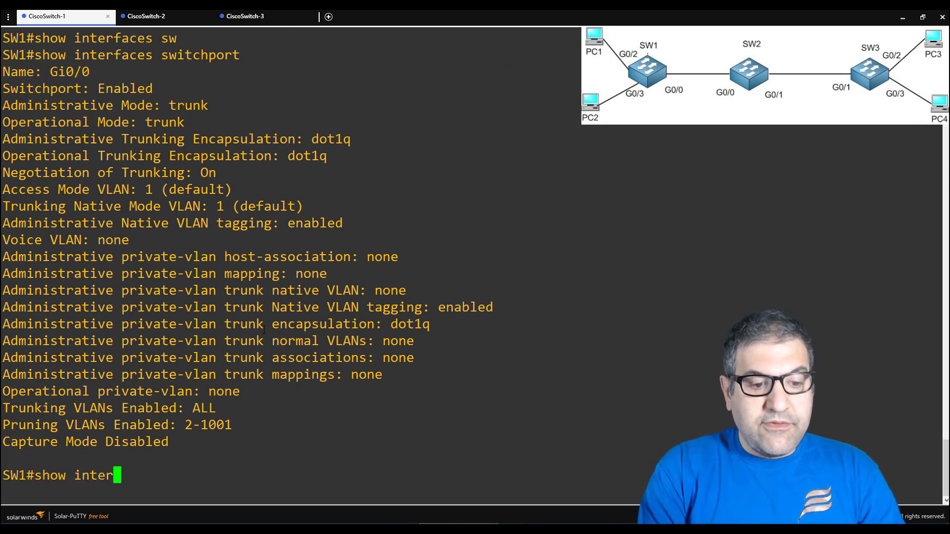
pyautogui.press('Tab')
pyautogui.write('g')
pyautogui.press('Tab')
pyautogui.write('0/')
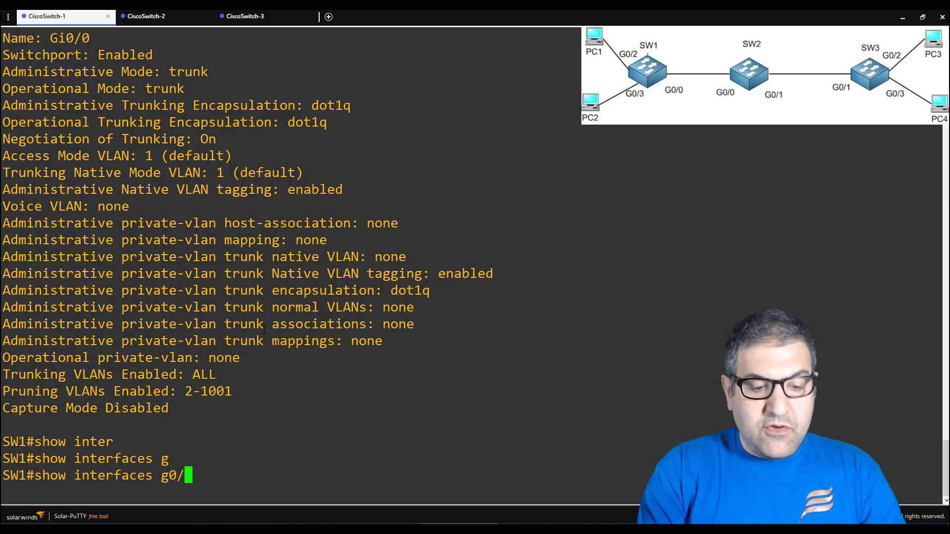
pyautogui.write('0 tr')
pyautogui.press('Tab')
pyautogui.press('Return')
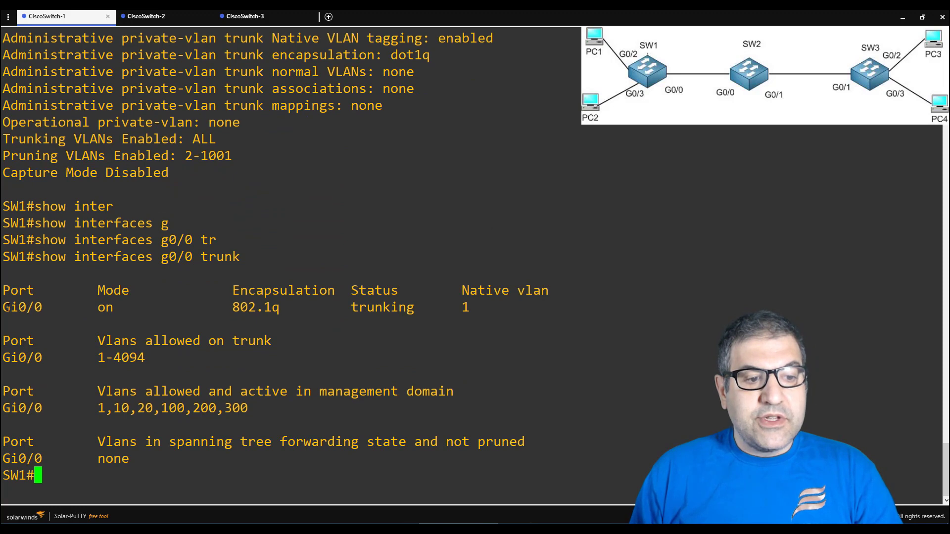
pyautogui.moveTo(7, 307); pyautogui.dragTo(448, 311)
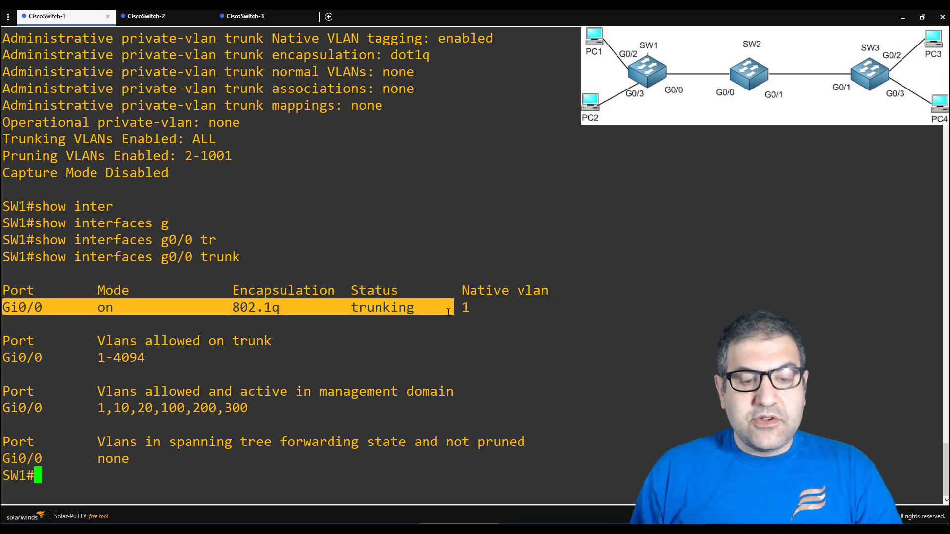
pyautogui.click(443, 349)
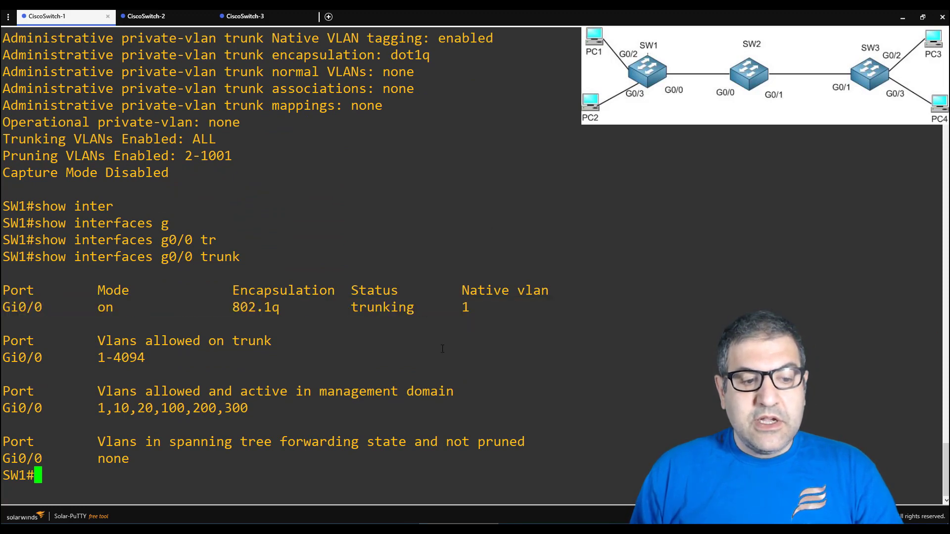
# Switch to SW2's console and enter interface range configuration for g0/0-1.
pyautogui.click(151, 16)
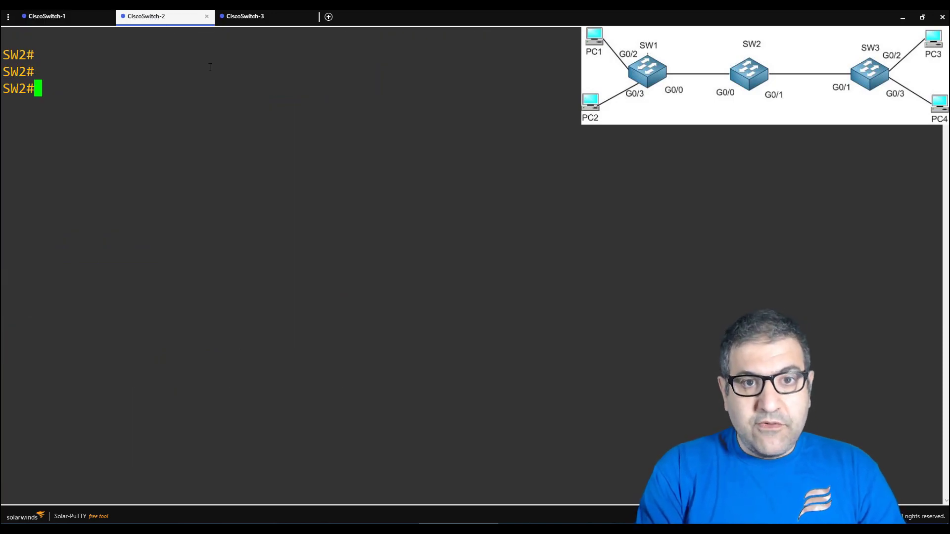
pyautogui.write('conf t')
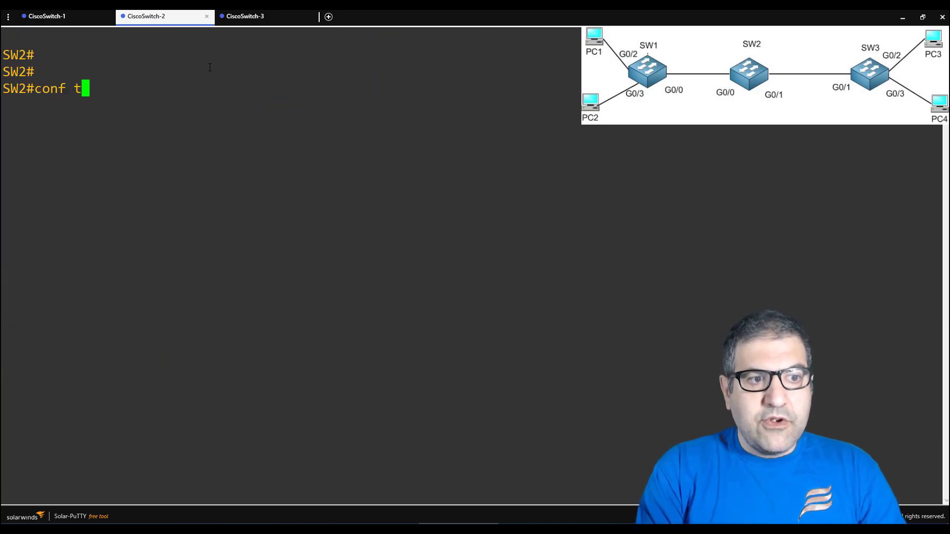
pyautogui.press('Return')
pyautogui.write('inter')
pyautogui.press('Tab')
pyautogui.write('r')
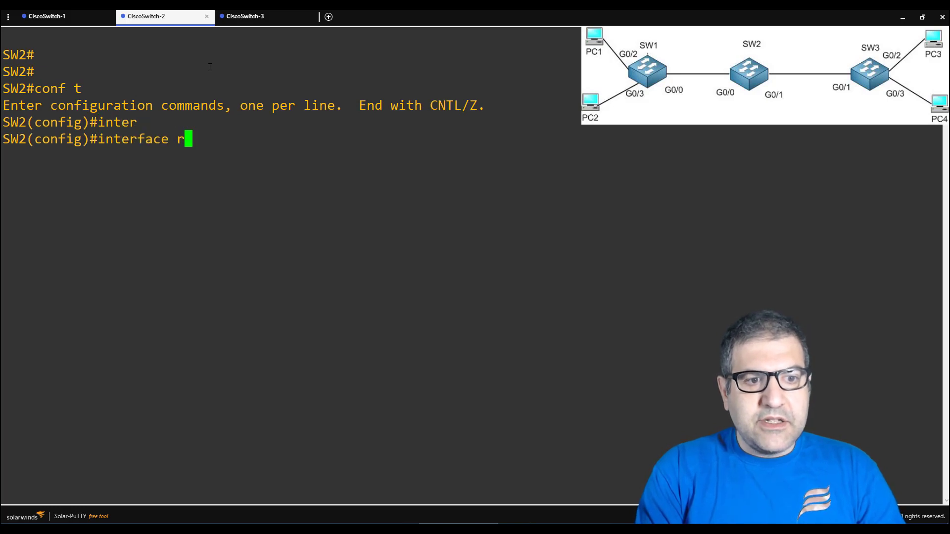
pyautogui.press('Tab')
pyautogui.write('g0/0-')
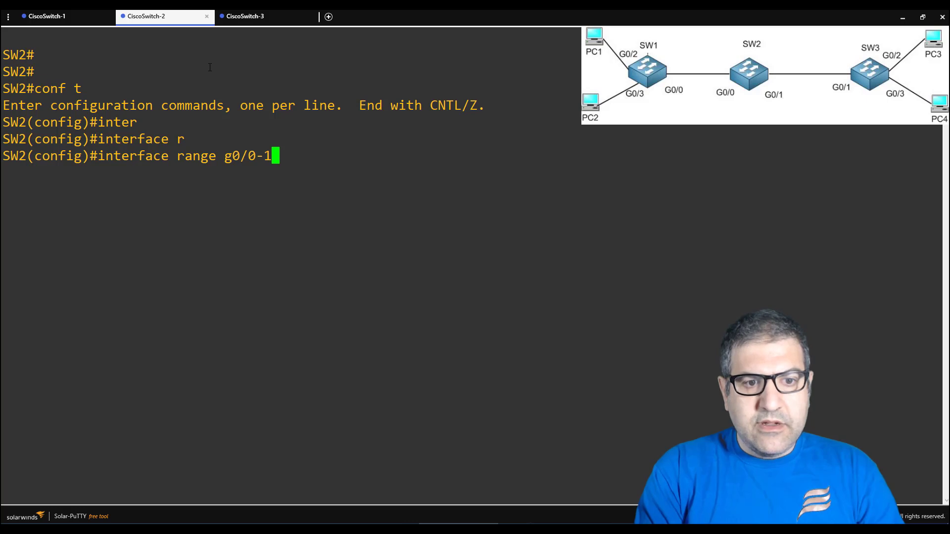
pyautogui.press('Return')
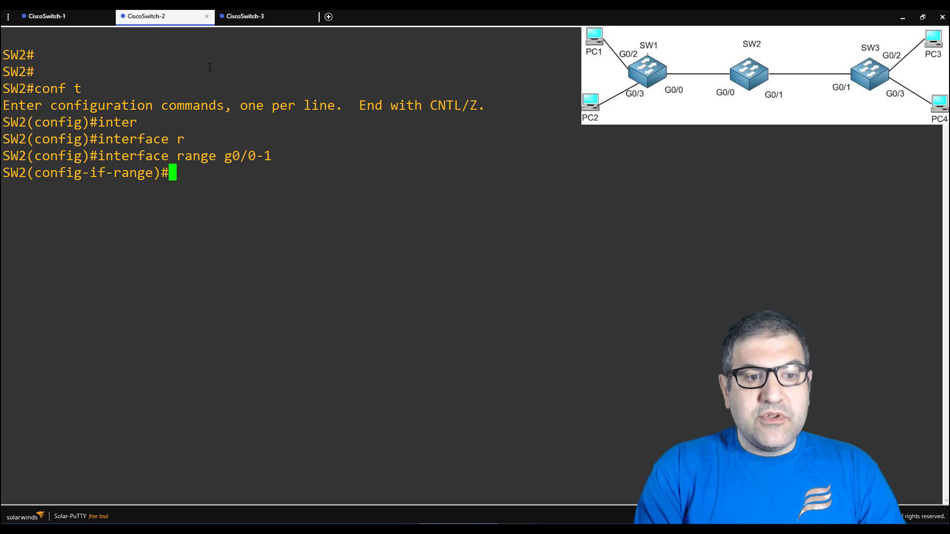
# Set the trunk encapsulation on SW2's interface range g0/0-1 to dot1q.
pyautogui.write('sw')
pyautogui.press('Tab')
pyautogui.write('en')
pyautogui.press('Tab')
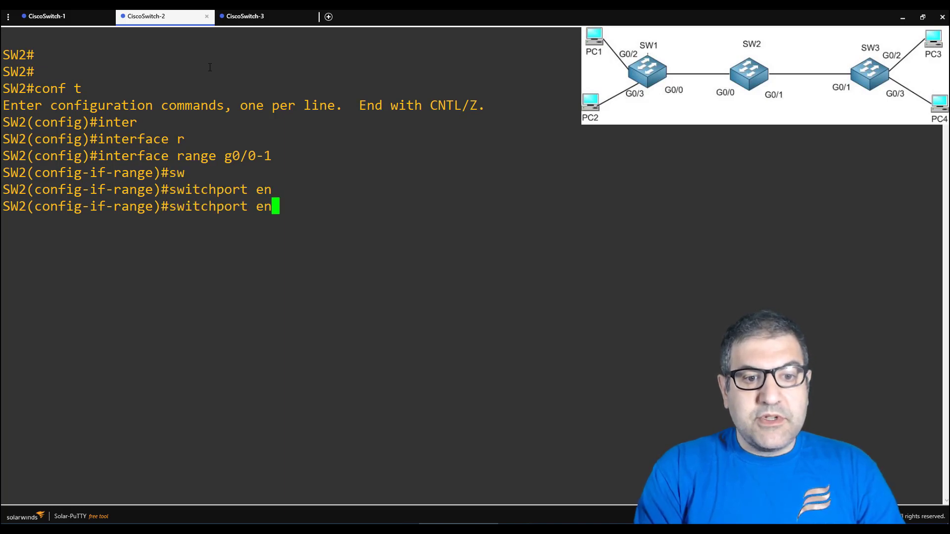
pyautogui.press('BackSpace')
pyautogui.press('BackSpace')
pyautogui.write('tr')
pyautogui.press('Tab')
pyautogui.write('e')
pyautogui.press('Tab')
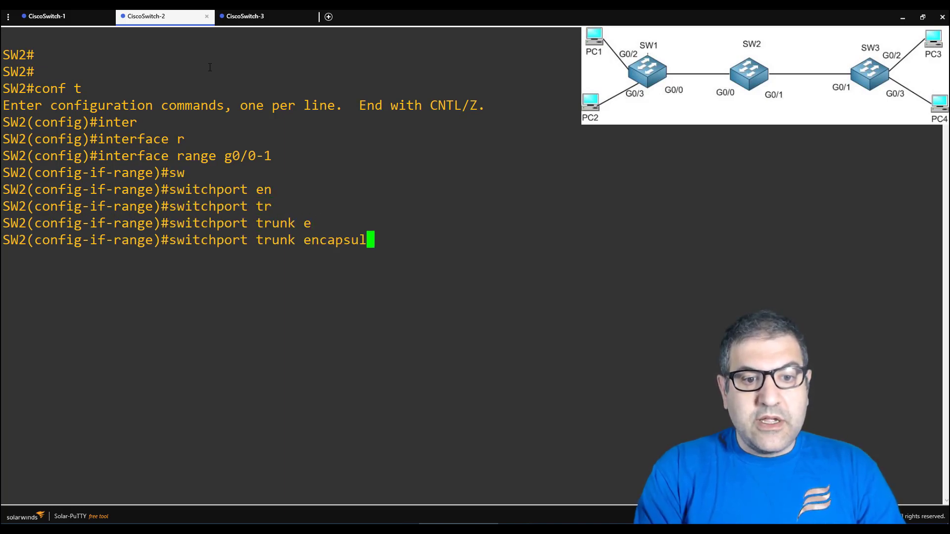
pyautogui.write('d')
pyautogui.press('Tab')
pyautogui.press('Return')
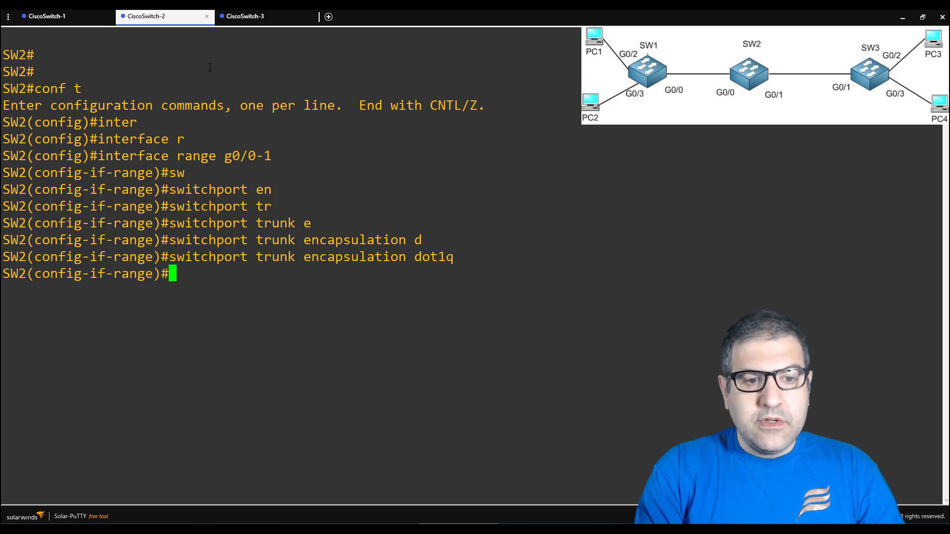
# Set SW2's interface range g0/0-1 to switchport mode trunk and end configuration mode.
pyautogui.write('sw')
pyautogui.press('Tab')
pyautogui.write('mo')
pyautogui.press('Tab')
pyautogui.write('tr')
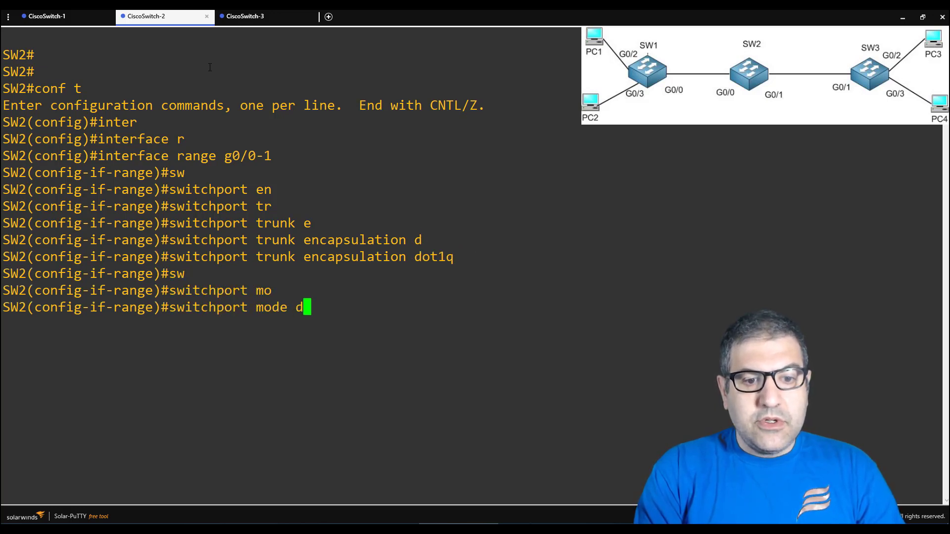
pyautogui.press('Tab')
pyautogui.press('Return')
pyautogui.press('Return')
pyautogui.press('Return')
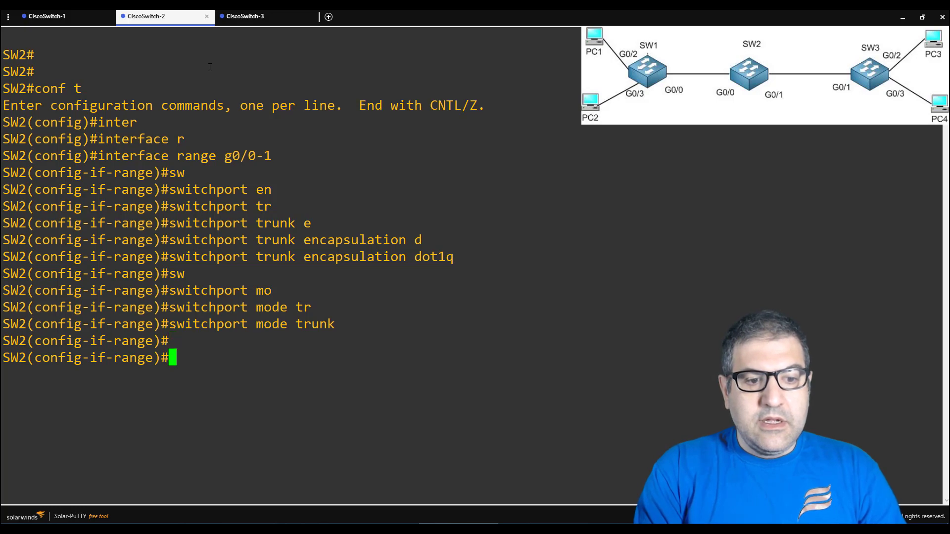
pyautogui.write('end')
pyautogui.press('Return')
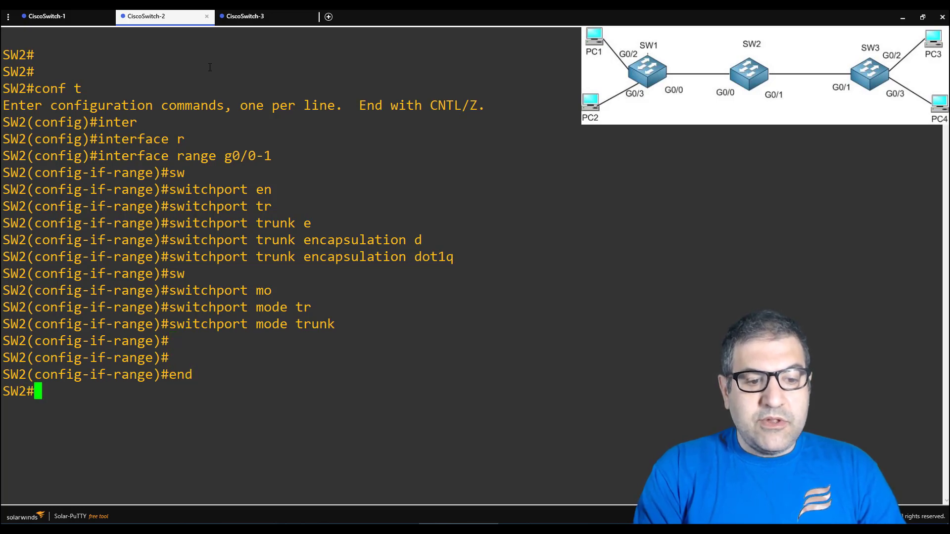
# Display SW2's trunks with show interfaces trunk and check the mode, encapsulation and status of its trunk ports.
pyautogui.press('Return')
pyautogui.press('Return')
pyautogui.write('show ')
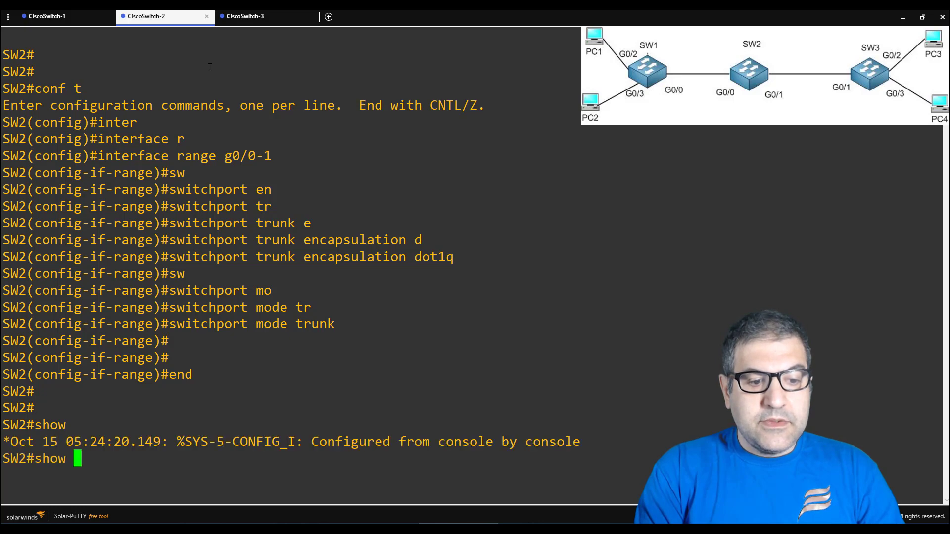
pyautogui.write('inter')
pyautogui.press('Tab')
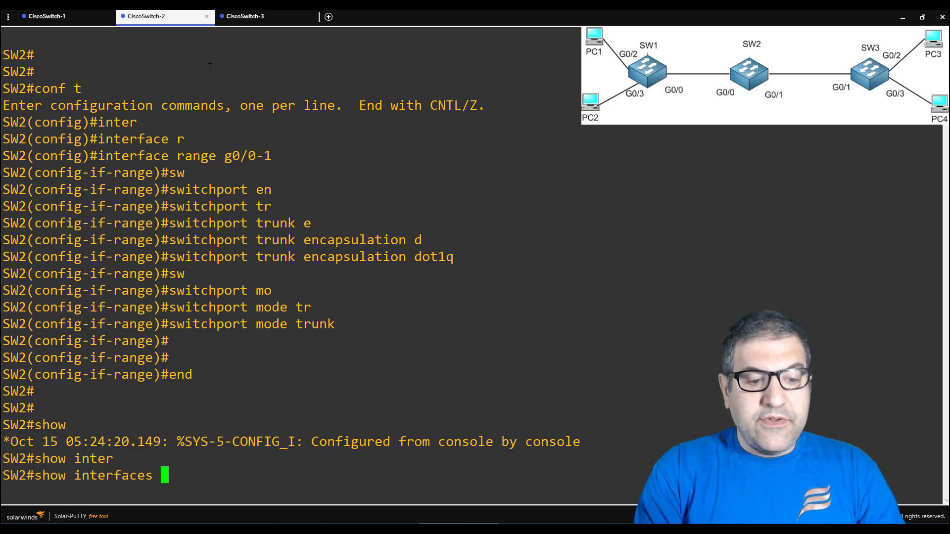
pyautogui.write('tr')
pyautogui.press('Tab')
pyautogui.press('Return')
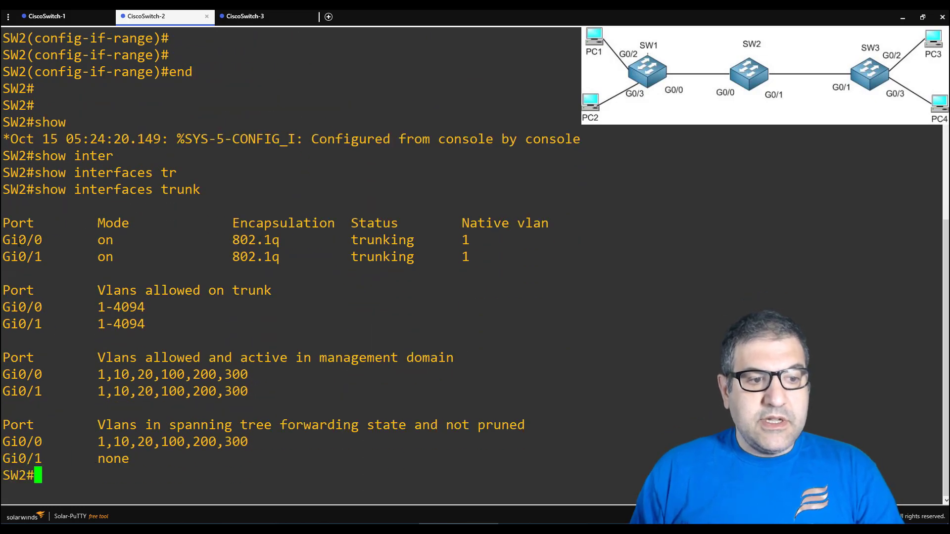
pyautogui.moveTo(2, 240); pyautogui.dragTo(48, 257)
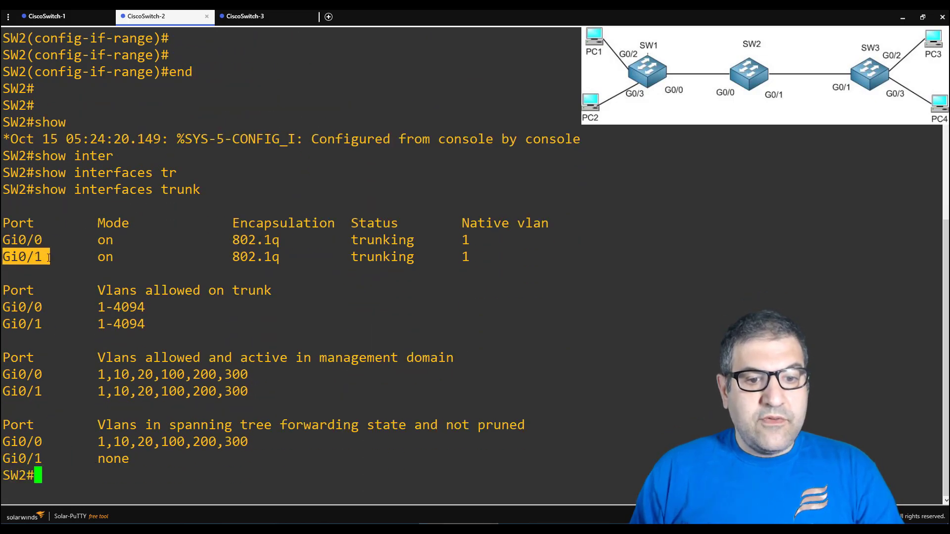
pyautogui.click(350, 262)
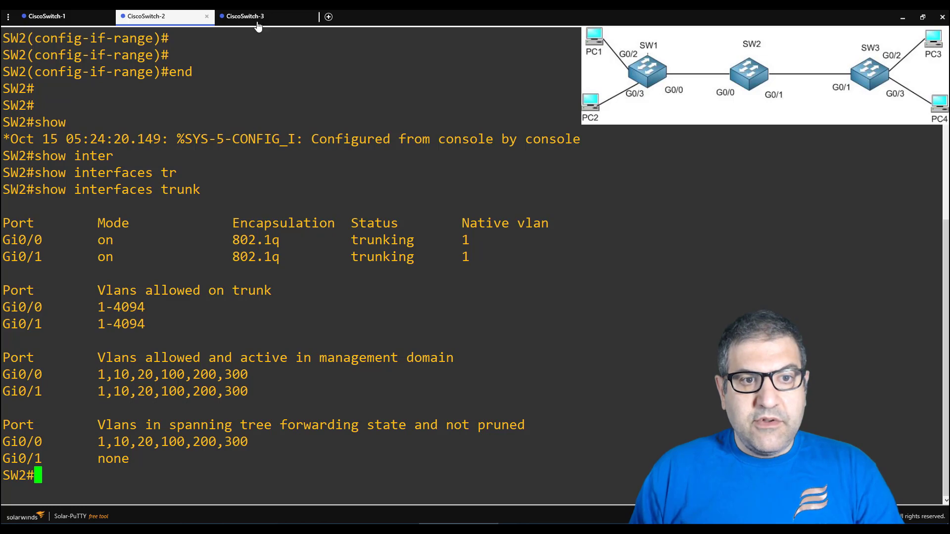
# Check the topology diagram in OneNote, return to Solar-PuTTY and enter configuration of interface g0/1 on SW3.
pyautogui.hotkey('alt', 'Tab')
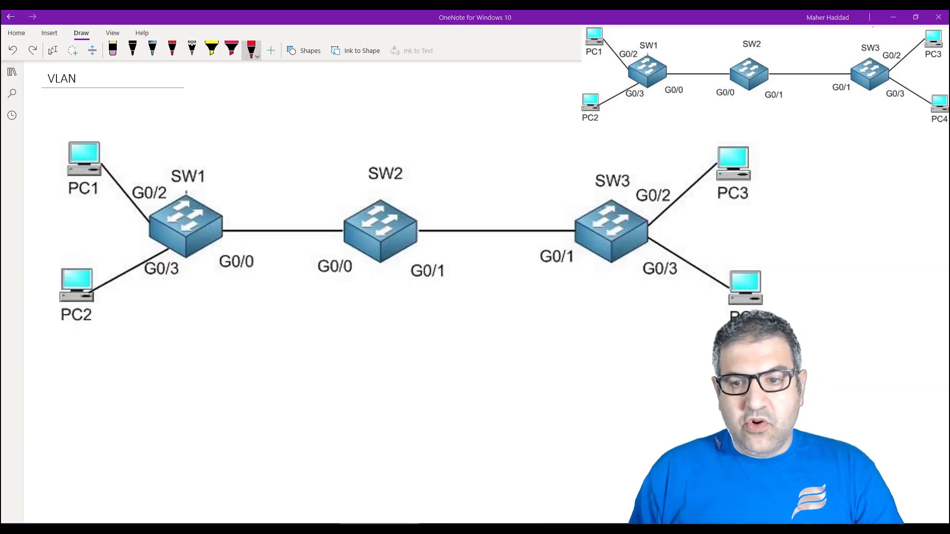
pyautogui.hotkey('alt', 'Tab')
pyautogui.click(267, 17)
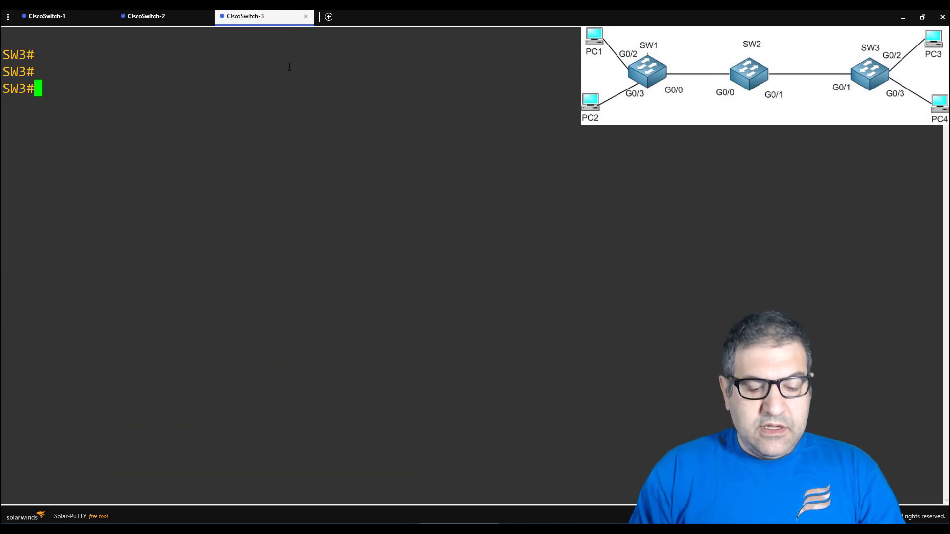
pyautogui.write('conf t')
pyautogui.press('Return')
pyautogui.write('inter')
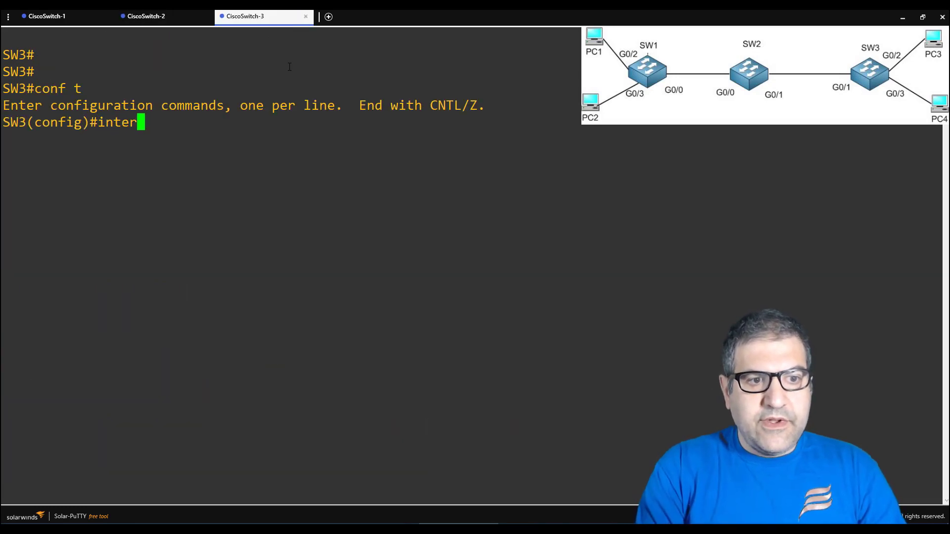
pyautogui.press('Tab')
pyautogui.write('g0/1')
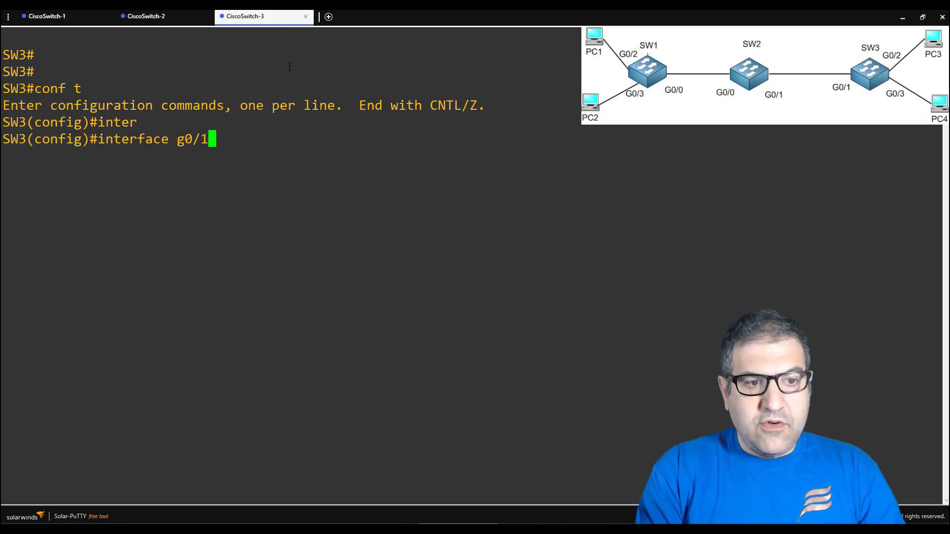
pyautogui.press('Return')
# Set the trunk encapsulation on SW3's interface g0/1 to dot1q.
pyautogui.write('sw')
pyautogui.press('Tab')
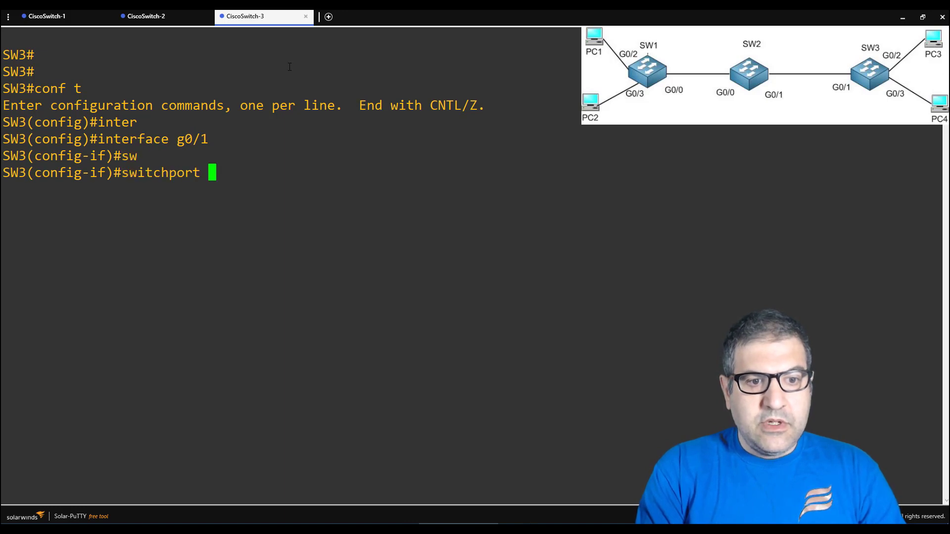
pyautogui.write('tr')
pyautogui.press('Tab')
pyautogui.write('e')
pyautogui.press('Tab')
pyautogui.write('d')
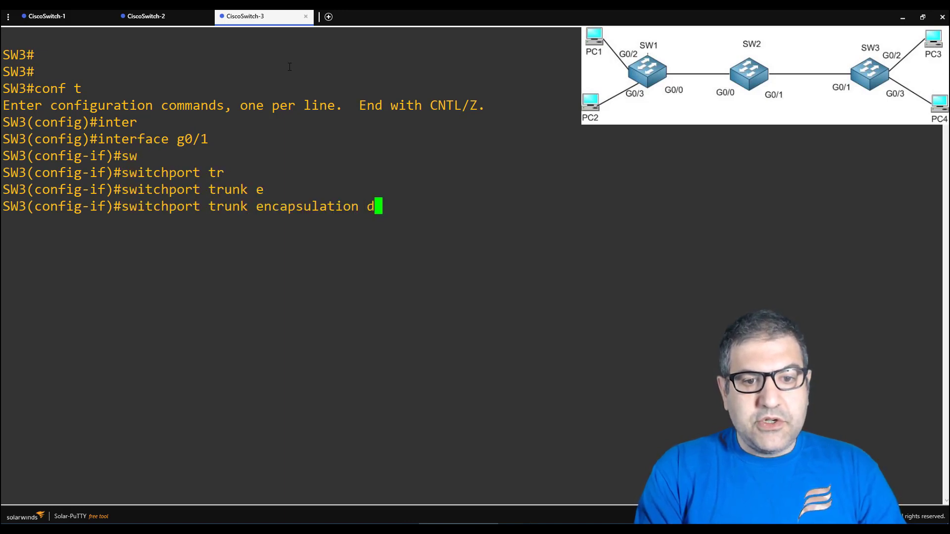
pyautogui.press('Tab')
pyautogui.press('Return')
# Set SW3's interface g0/1 to switchport mode trunk.
pyautogui.write('sw')
pyautogui.press('Tab')
pyautogui.write('m')
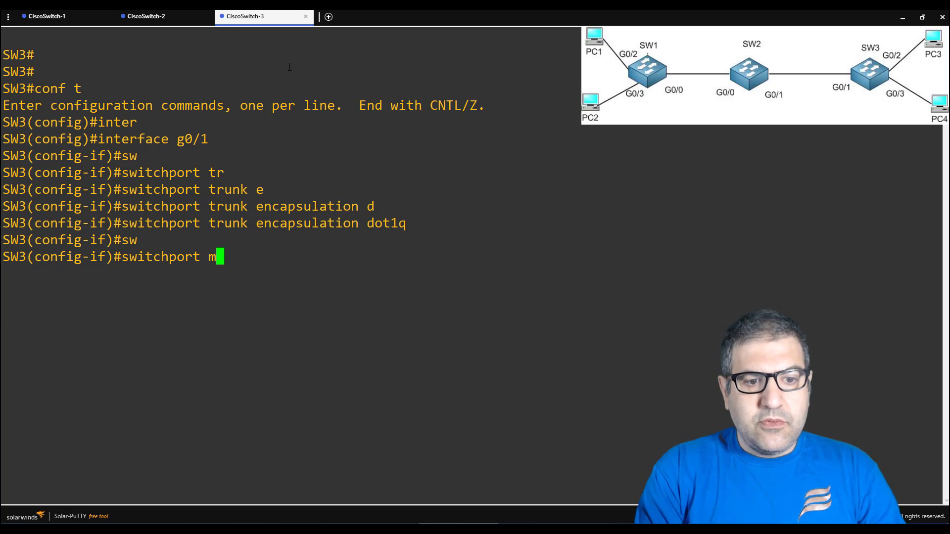
pyautogui.press('Tab')
pyautogui.write('tr')
pyautogui.press('Tab')
pyautogui.press('Return')
pyautogui.press('Return')
pyautogui.press('Return')
pyautogui.press('Return')
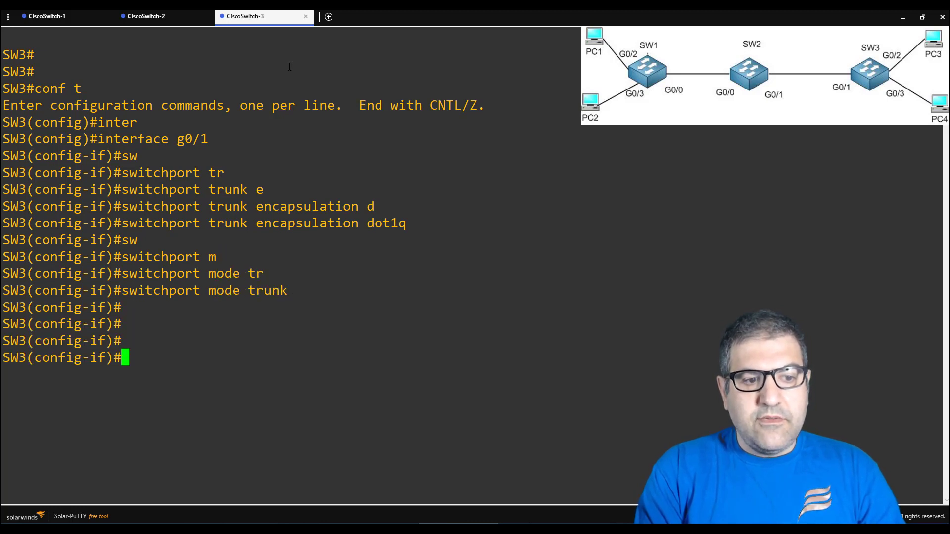
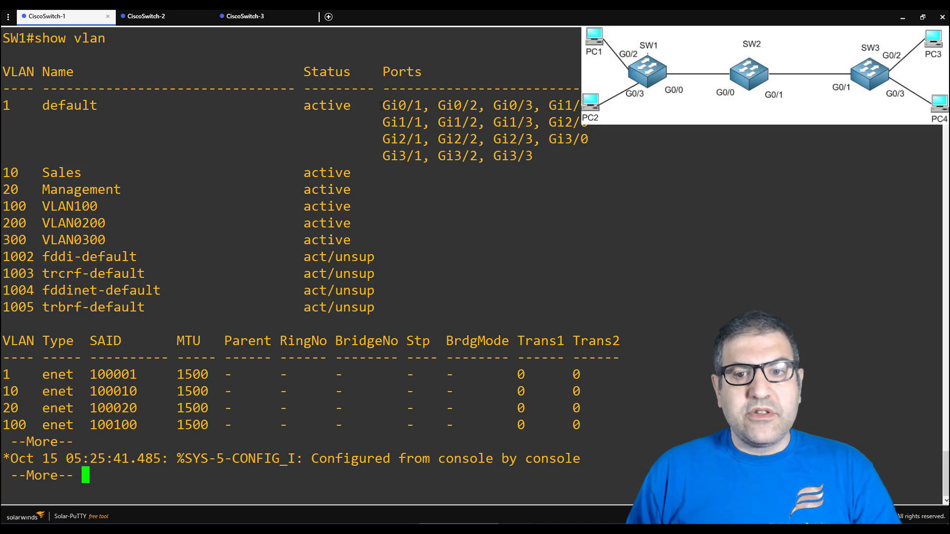
# Examine which ports belong to the default VLAN 1 in SW1's show vlan output.
pyautogui.moveTo(382, 106); pyautogui.dragTo(578, 155)
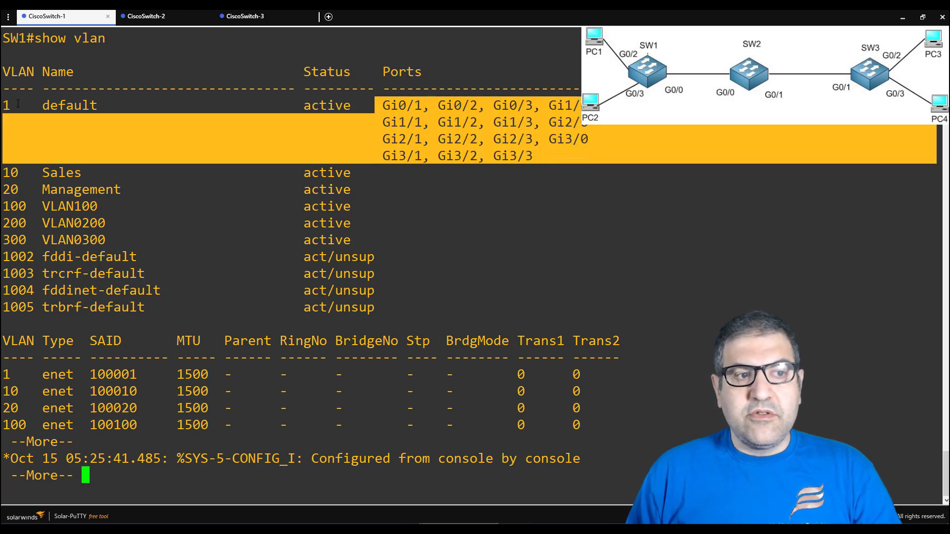
pyautogui.click(18, 104)
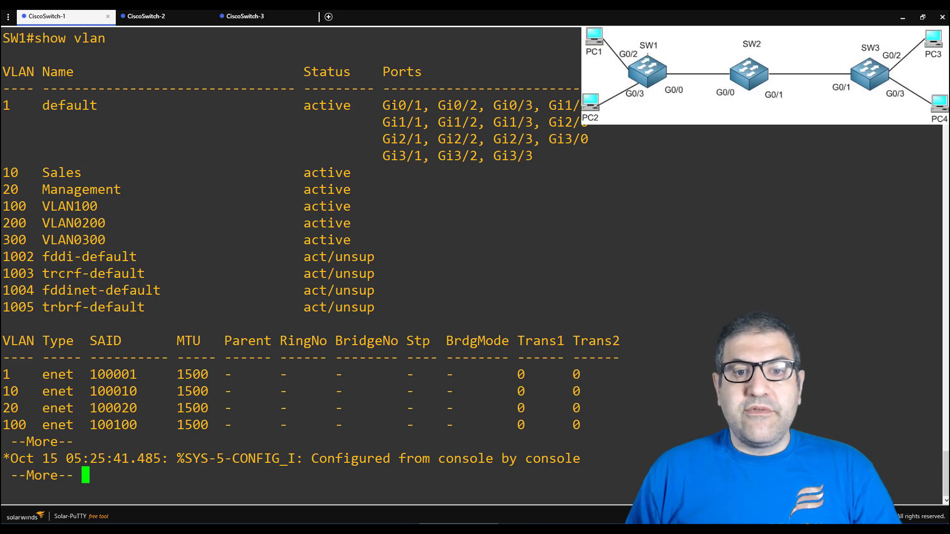
pyautogui.moveTo(382, 105); pyautogui.dragTo(564, 152)
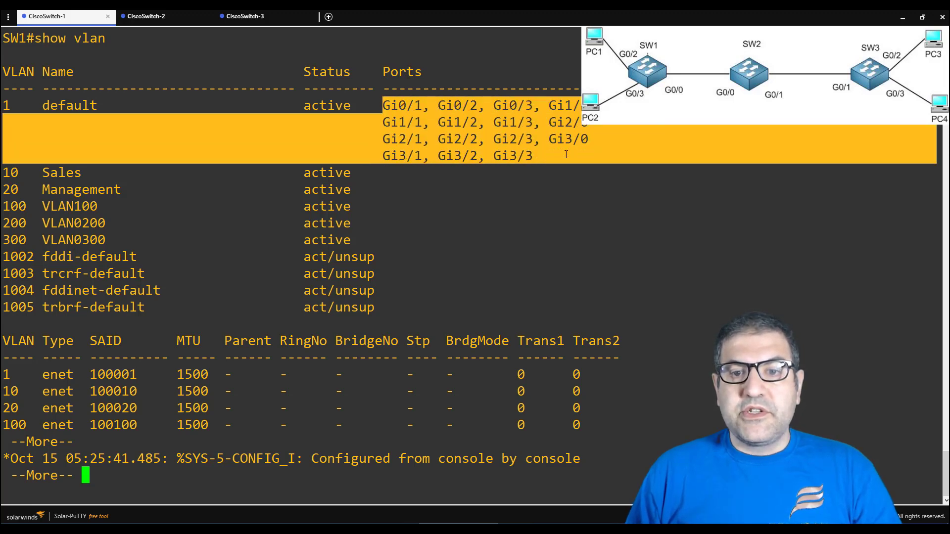
pyautogui.click(440, 215)
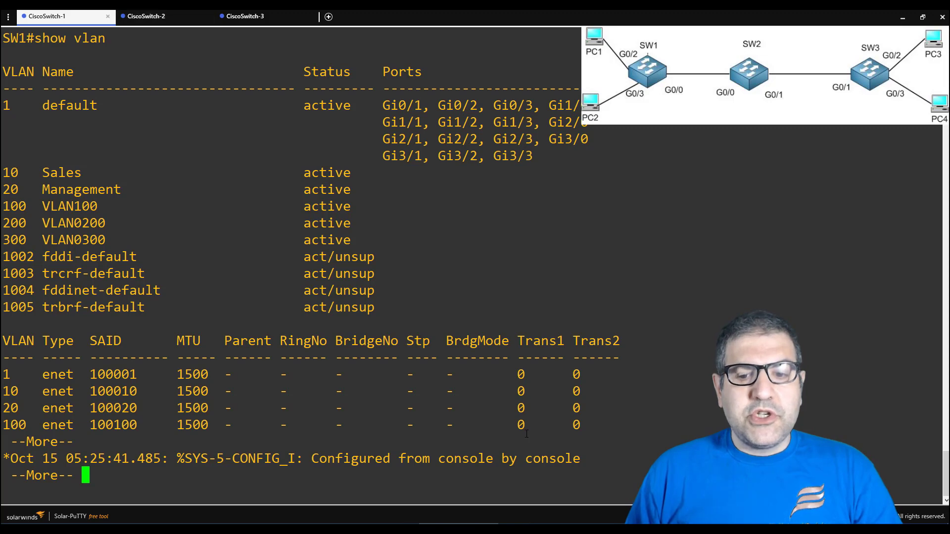
# Consult the OneNote topology diagram, return to SW3's console in Solar-PuTTY and create VLAN 10 named Sales.
pyautogui.hotkey('alt', 'Tab')
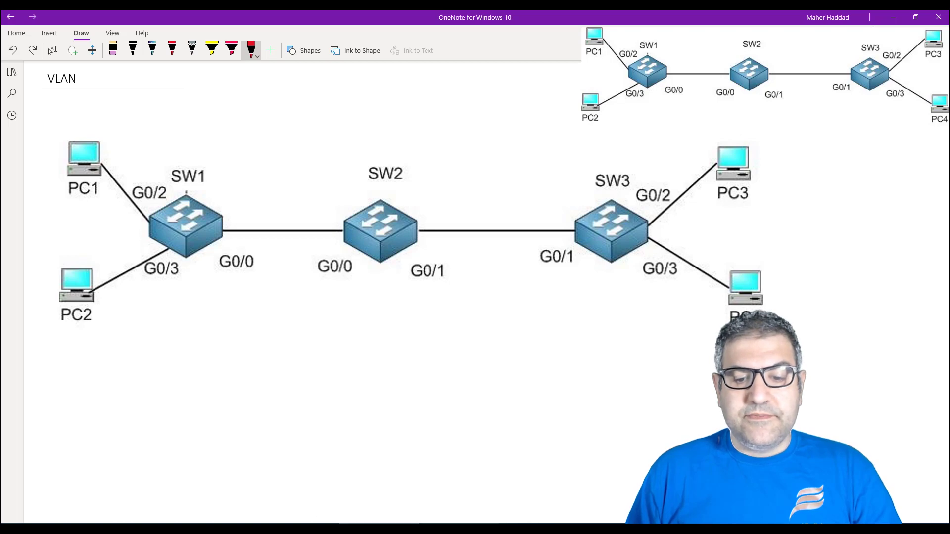
pyautogui.hotkey('alt', 'Tab')
pyautogui.click(247, 16)
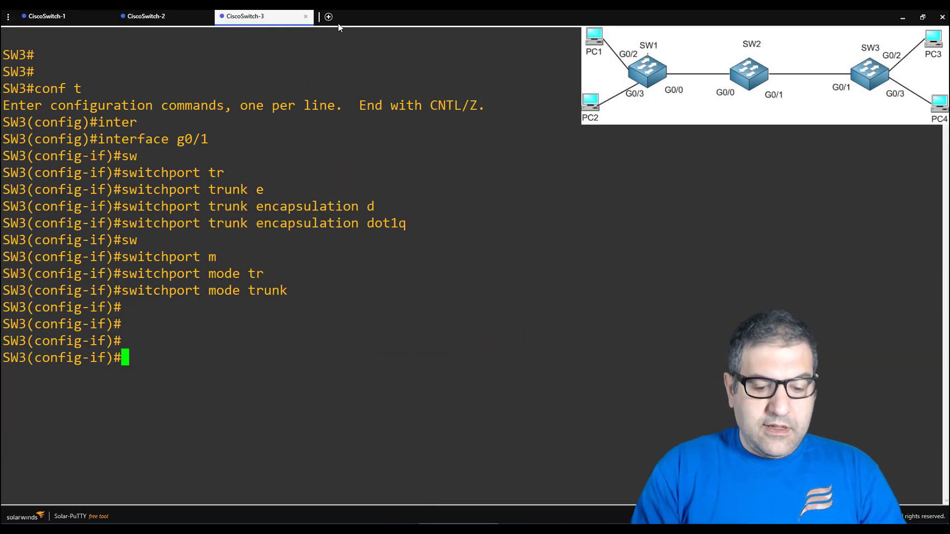
pyautogui.write('exit')
pyautogui.press('Return')
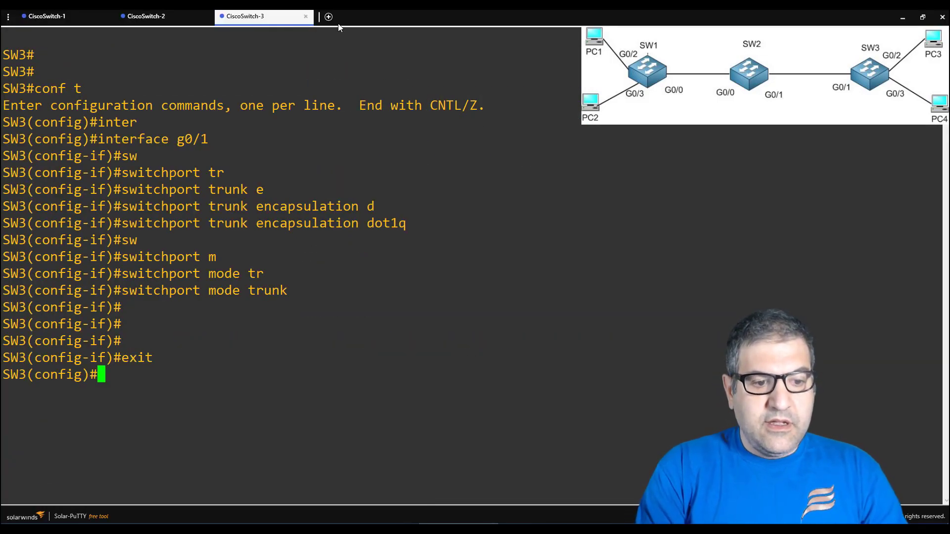
pyautogui.write('vlan 10')
pyautogui.press('Return')
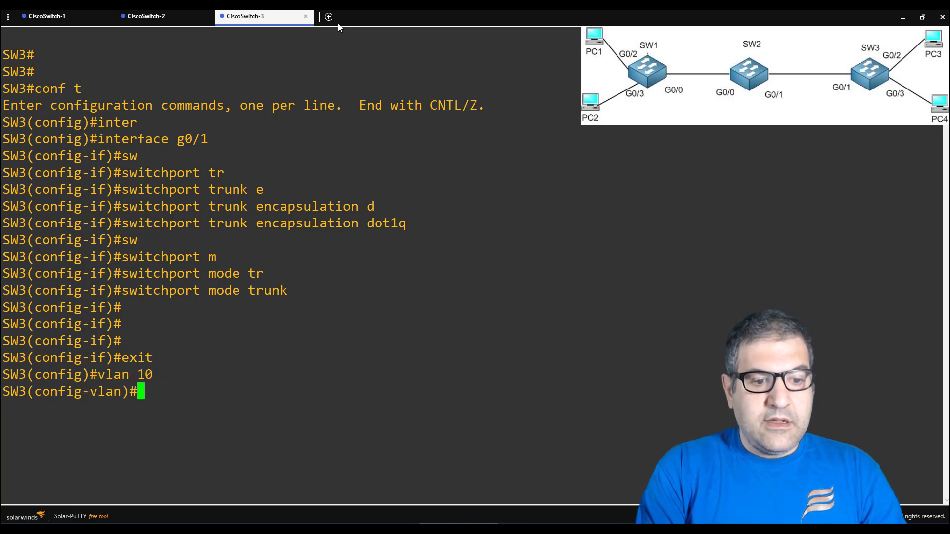
pyautogui.write('name Sales')
pyautogui.press('Return')
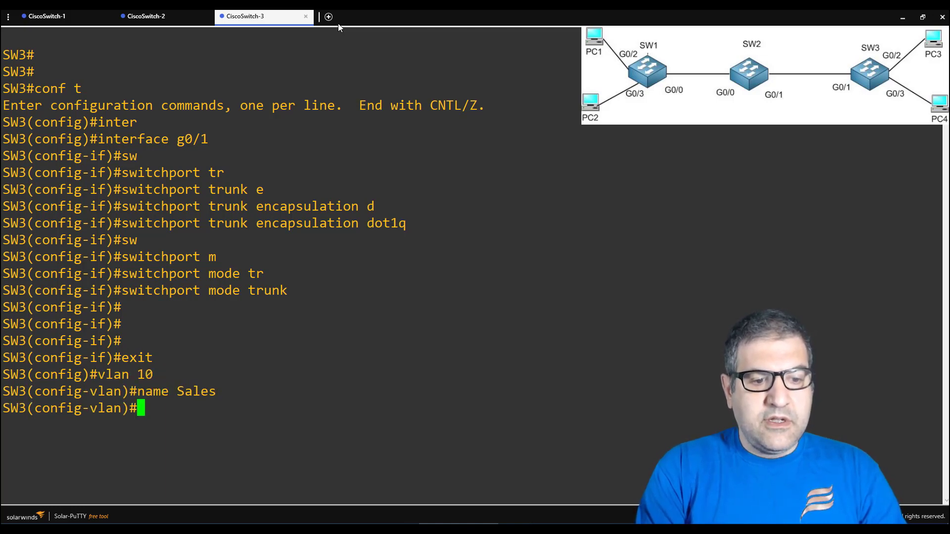
# Create VLAN 20 on SW3 and name it Management.
pyautogui.write('vlan 20')
pyautogui.press('Return')
pyautogui.write('nam')
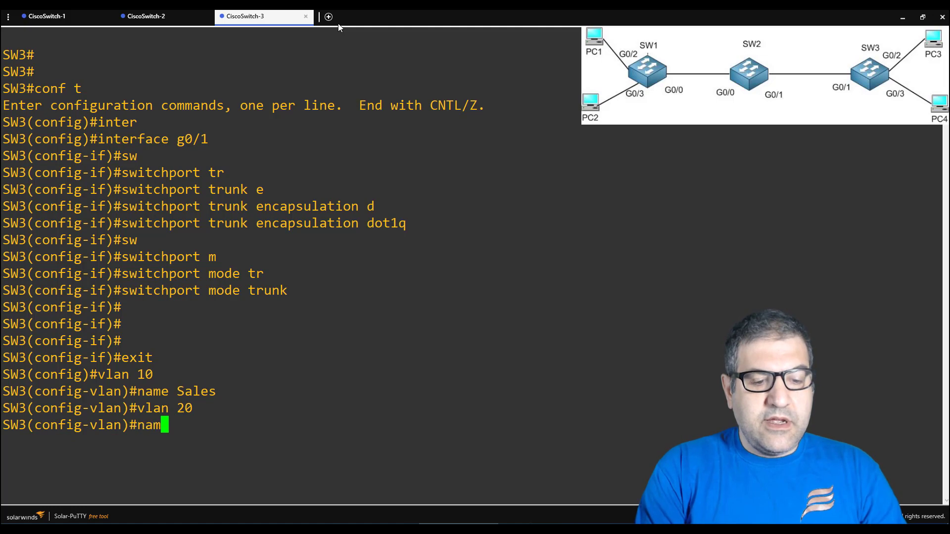
pyautogui.write('e Manag')
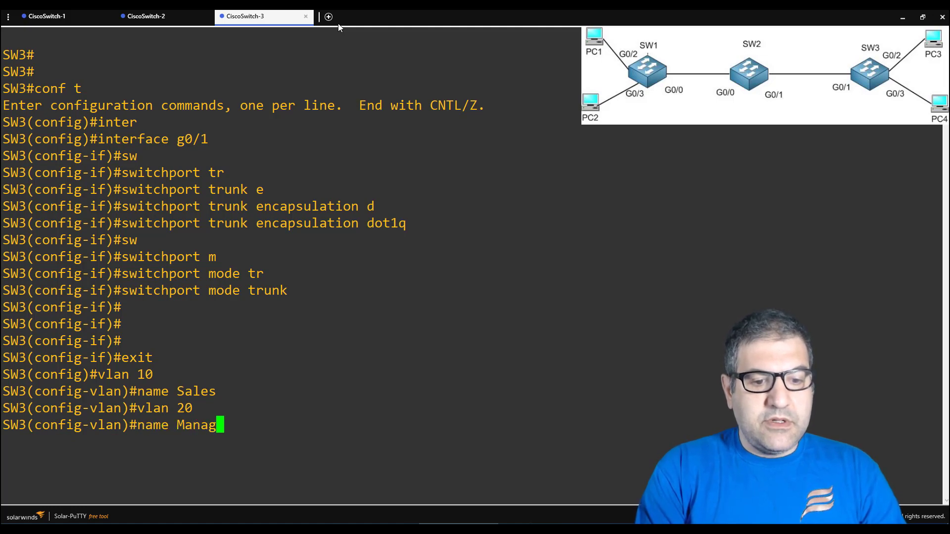
pyautogui.write('ement')
pyautogui.press('Return')
pyautogui.press('Return')
# Display SW3's VLAN table with do show vlan, close the paged output, and consult the OneNote topology diagram before returning to the console.
pyautogui.write('do sh')
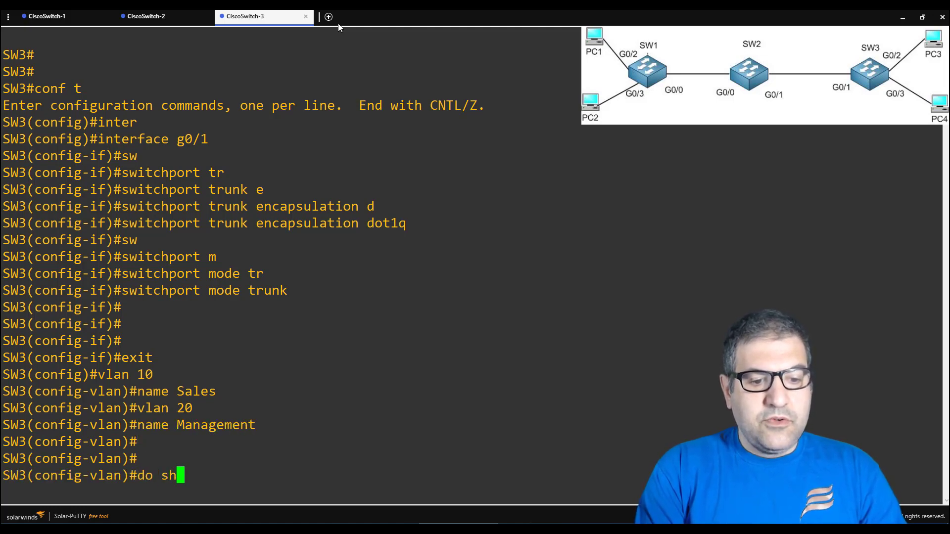
pyautogui.write('ow vlan')
pyautogui.press('Return')
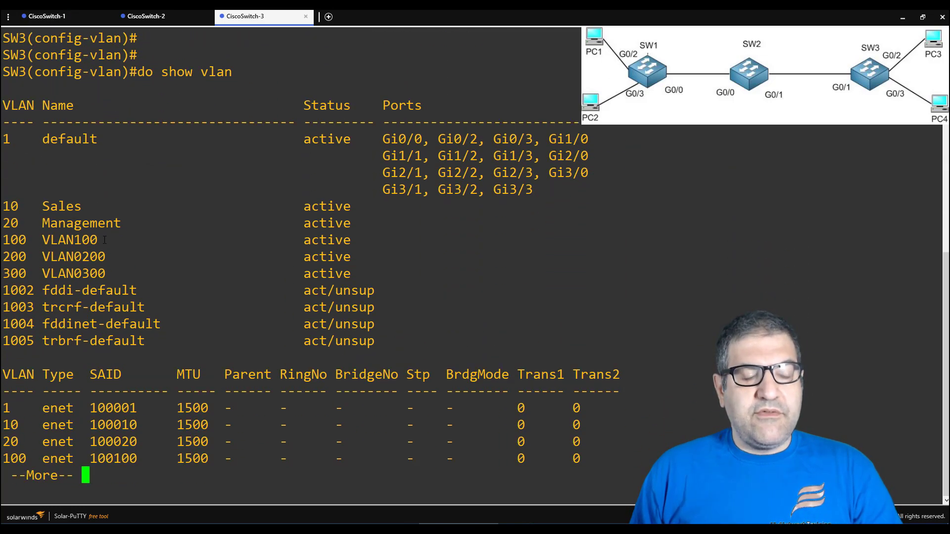
pyautogui.press('q')
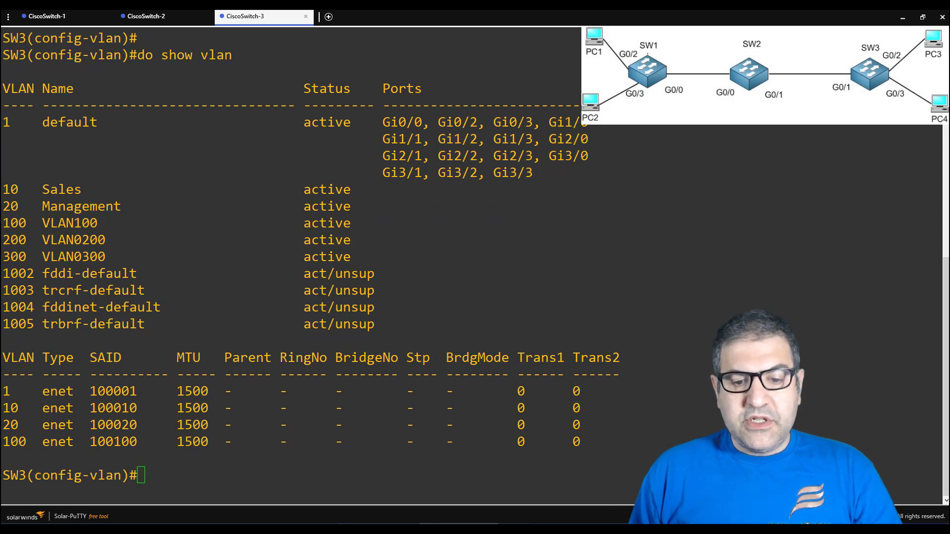
pyautogui.hotkey('alt', 'Tab')
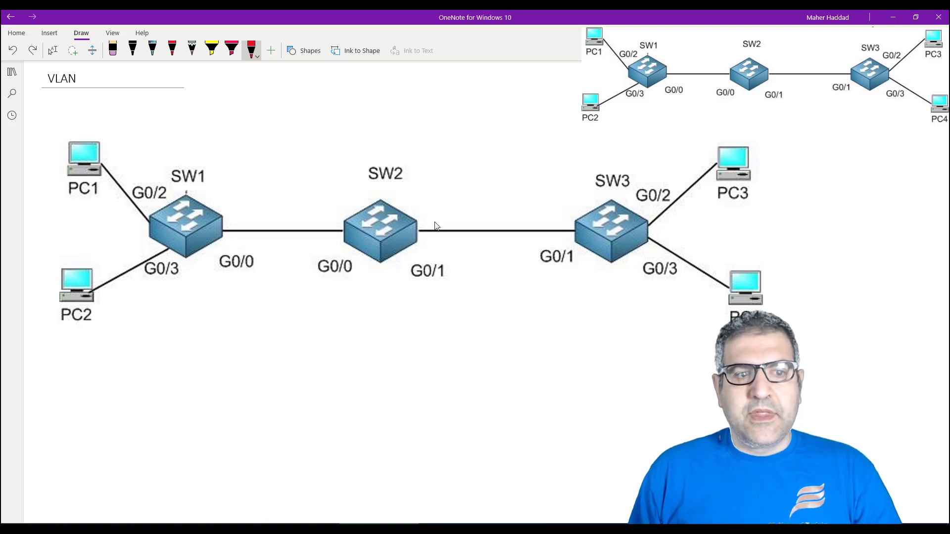
pyautogui.hotkey('alt', 'Tab')
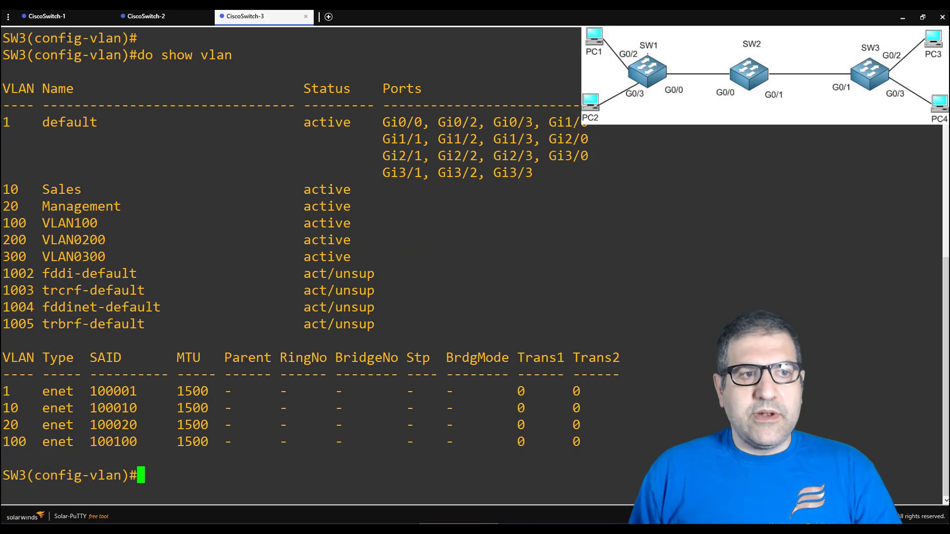
# Switch to SW1's console, quit the paged VLAN output and enter configuration mode for interface g0/2.
pyautogui.click(50, 16)
pyautogui.press('Return')
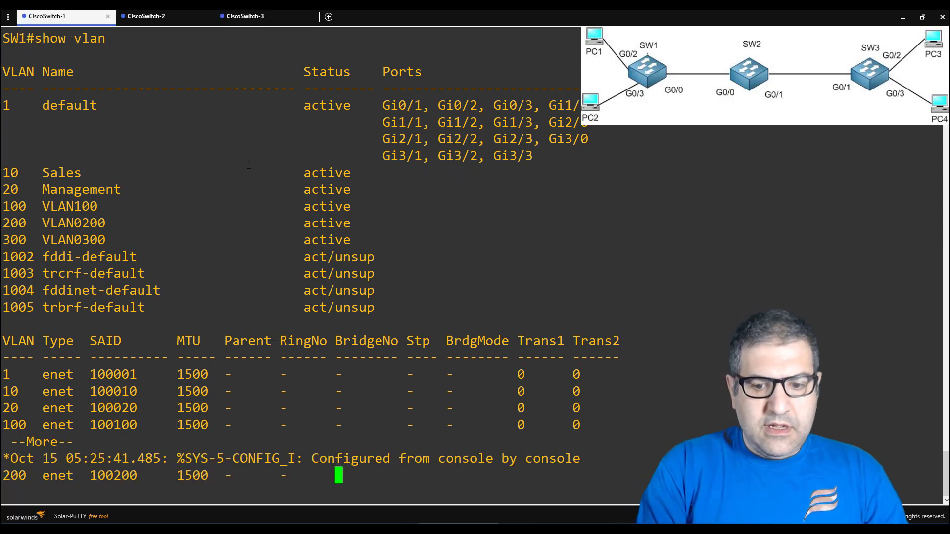
pyautogui.press('q')
pyautogui.press('Return')
pyautogui.press('Return')
pyautogui.press('Return')
pyautogui.press('Return')
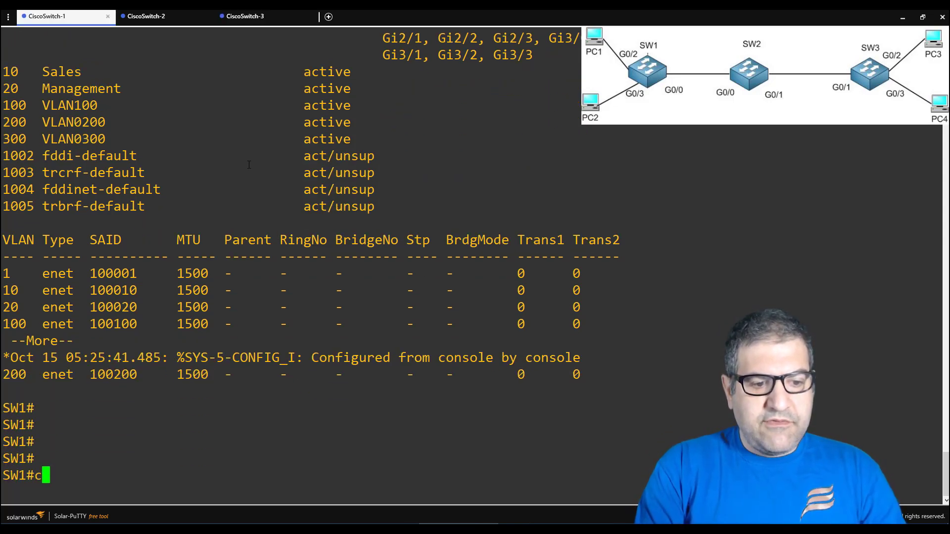
pyautogui.write('conf t')
pyautogui.press('Return')
pyautogui.write('inte')
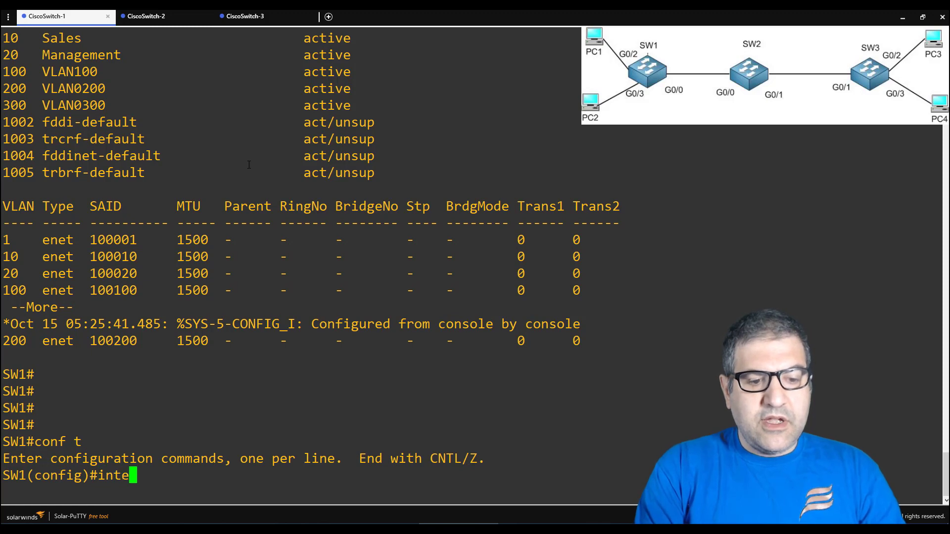
pyautogui.press('Tab')
pyautogui.write('g0/2')
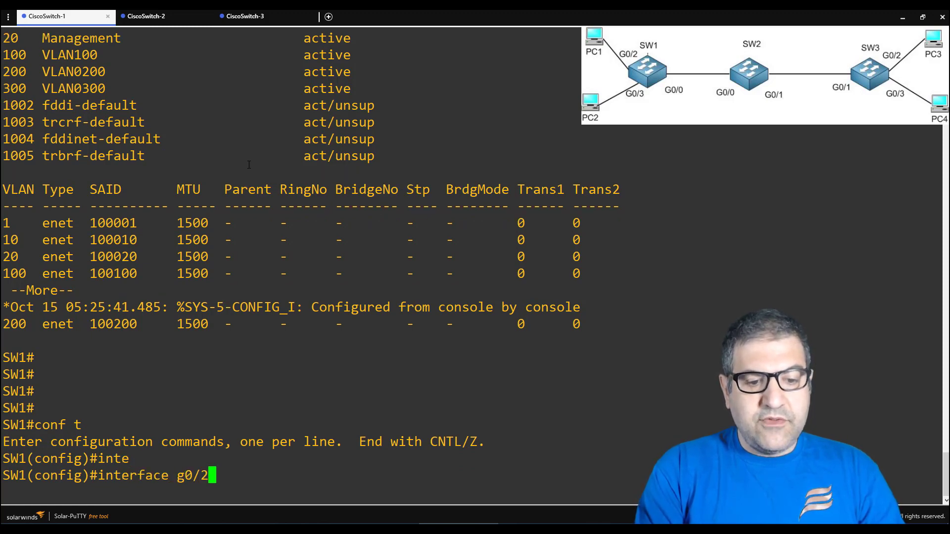
pyautogui.press('Return')
# Set SW1's interface g0/2 to switchport mode access.
pyautogui.write('sw')
pyautogui.press('Tab')
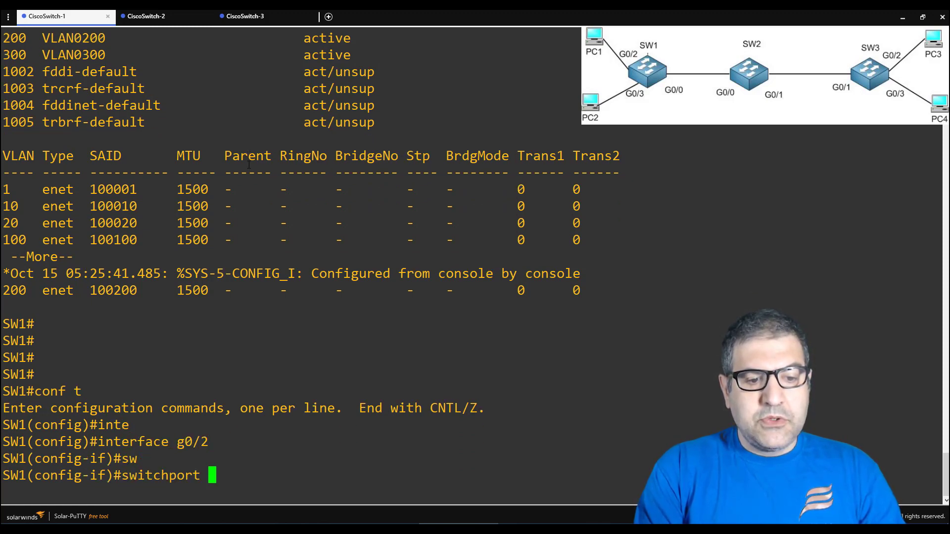
pyautogui.write('mo')
pyautogui.press('Tab')
pyautogui.write('ac')
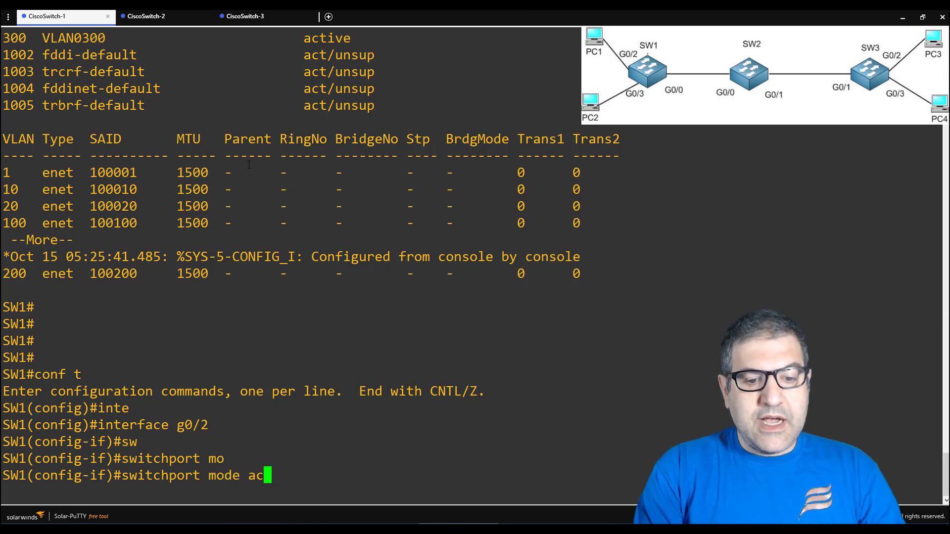
pyautogui.write('c')
pyautogui.press('Tab')
pyautogui.press('Return')
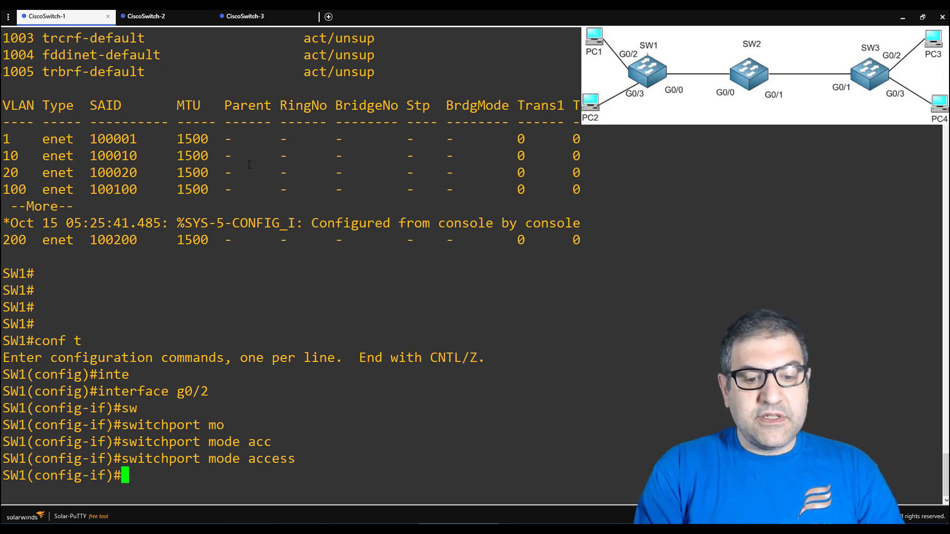
# Assign SW1's interface g0/2 to access VLAN 10.
pyautogui.write('sw')
pyautogui.press('Tab')
pyautogui.write('acc')
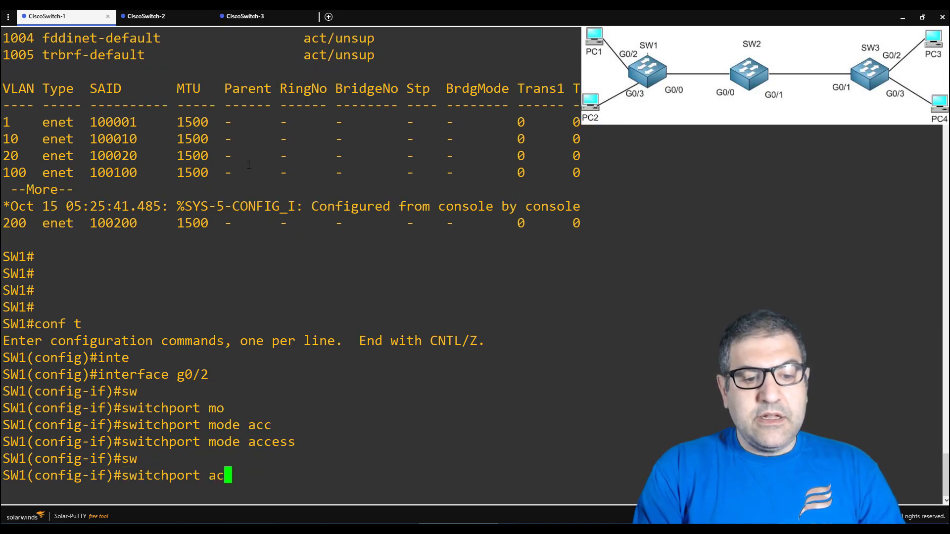
pyautogui.press('Tab')
pyautogui.write('vlan')
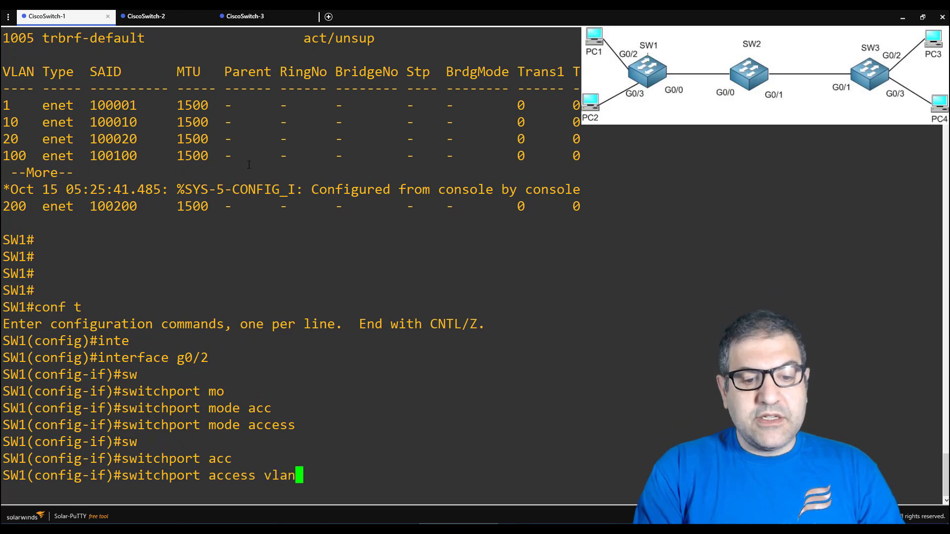
pyautogui.write(' 10')
pyautogui.press('Return')
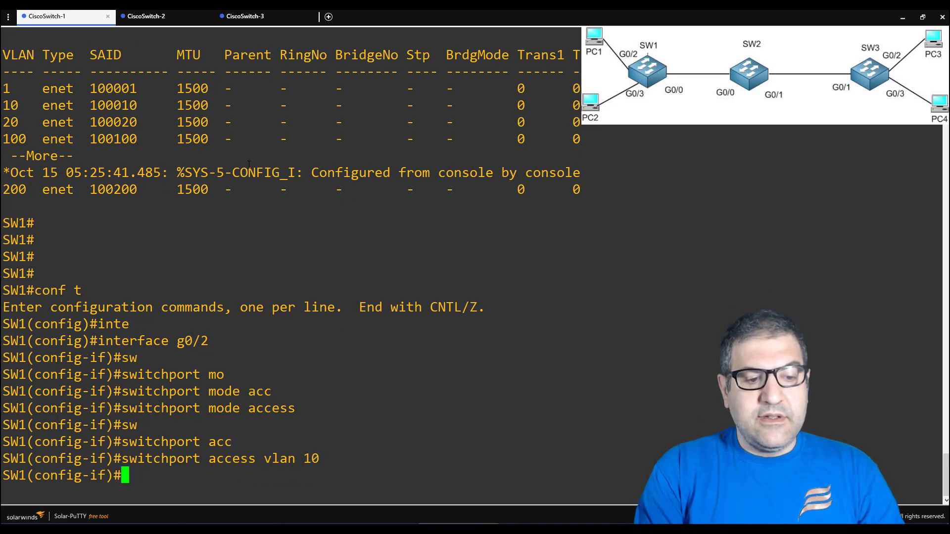
pyautogui.press('Return')
pyautogui.press('Return')
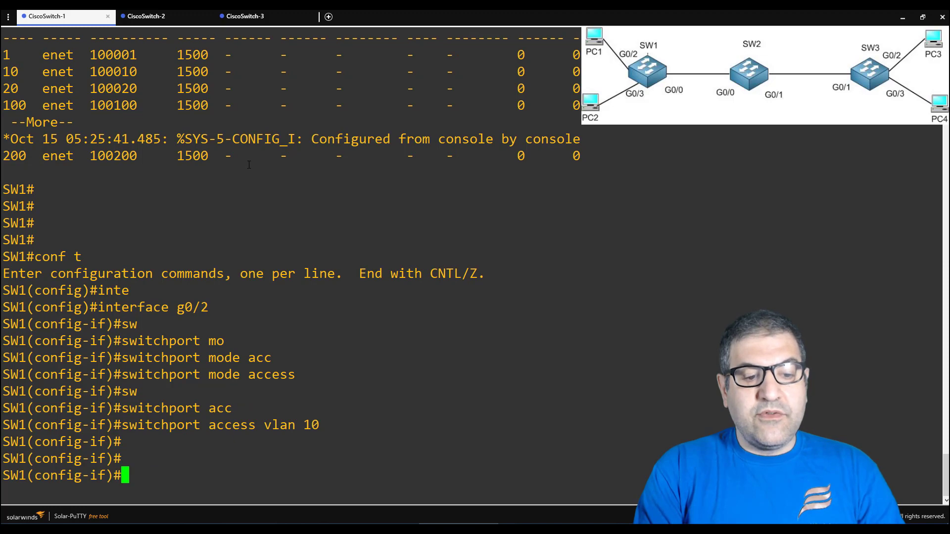
# Exit the g0/2 configuration on SW1 and enter interface configuration mode for g0/3.
pyautogui.write('exit')
pyautogui.press('Return')
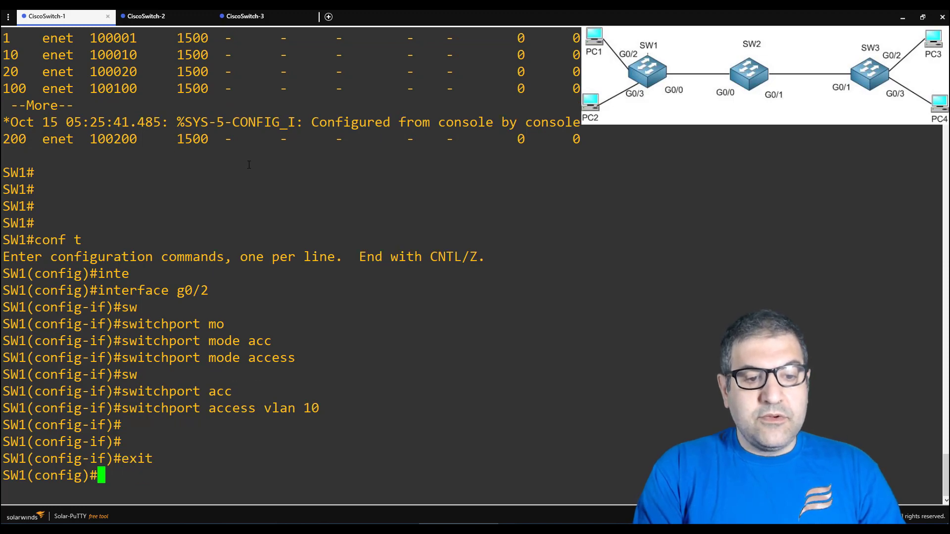
pyautogui.write('inter')
pyautogui.press('Tab')
pyautogui.write('g0/3')
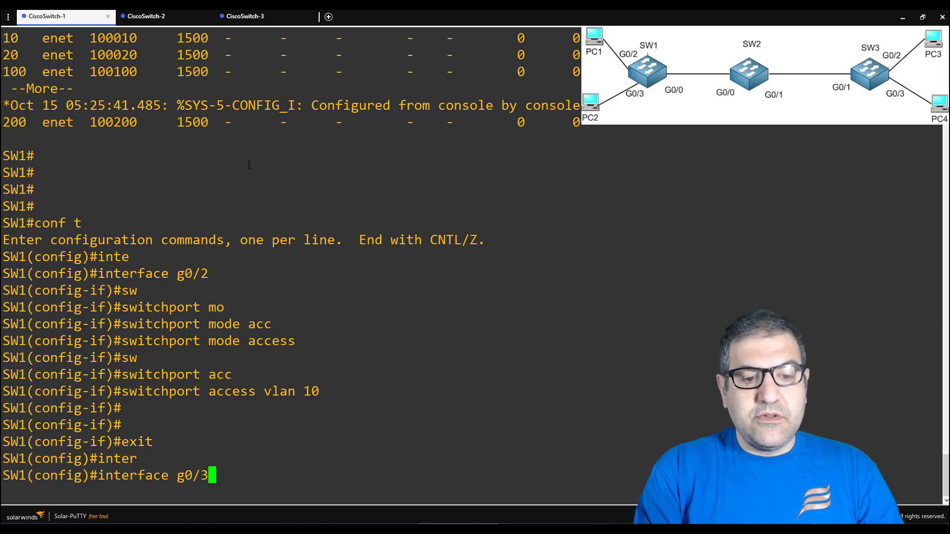
pyautogui.press('Return')
# Set SW1's interface g0/3 to switchport mode access.
pyautogui.write('s')
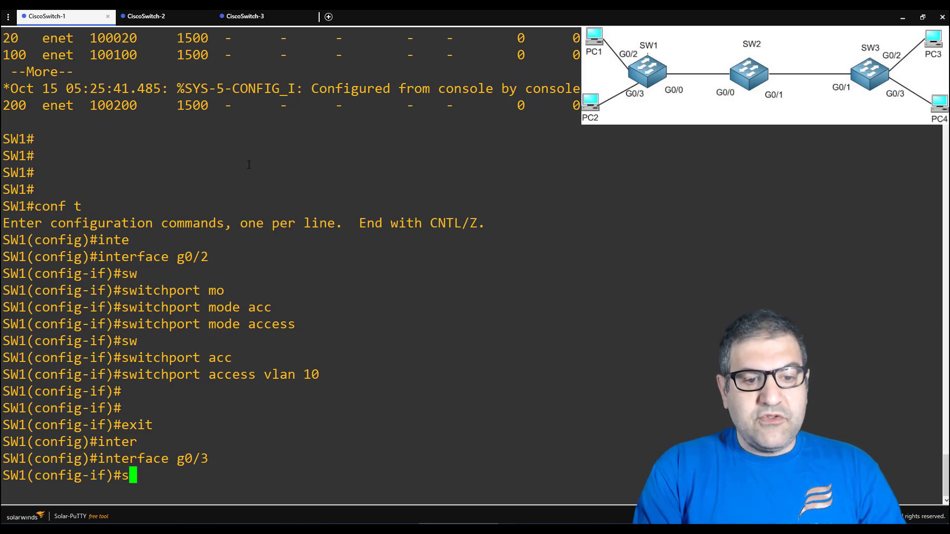
pyautogui.write('w')
pyautogui.press('Tab')
pyautogui.write('mo')
pyautogui.press('Tab')
pyautogui.write('acc')
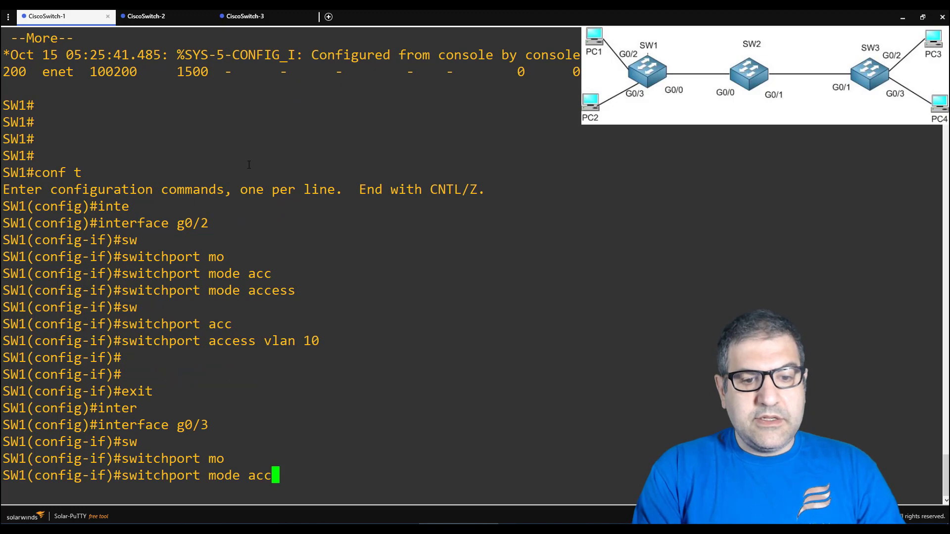
pyautogui.press('Tab')
pyautogui.press('Return')
# Assign SW1's interface g0/3 to access VLAN 20.
pyautogui.write('sw')
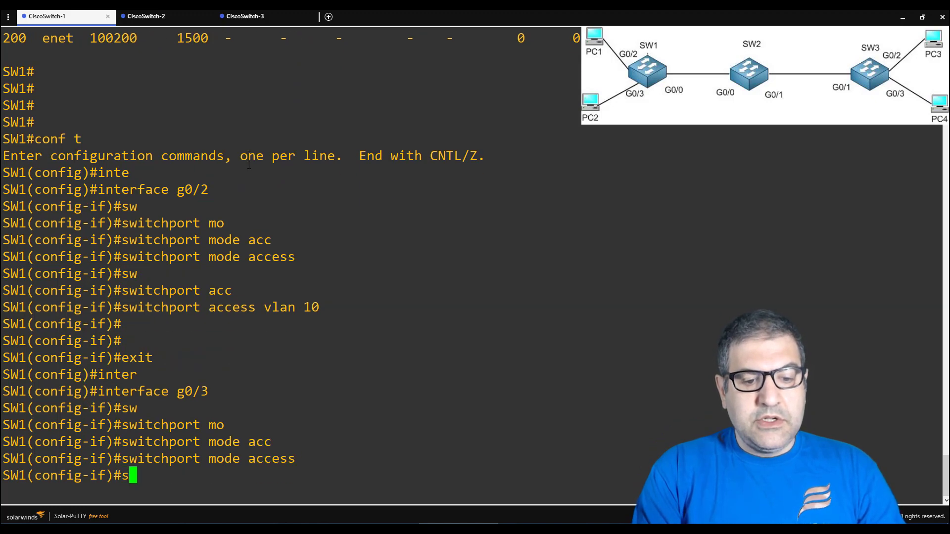
pyautogui.press('Tab')
pyautogui.write('acc')
pyautogui.press('Tab')
pyautogui.write('vlan 20')
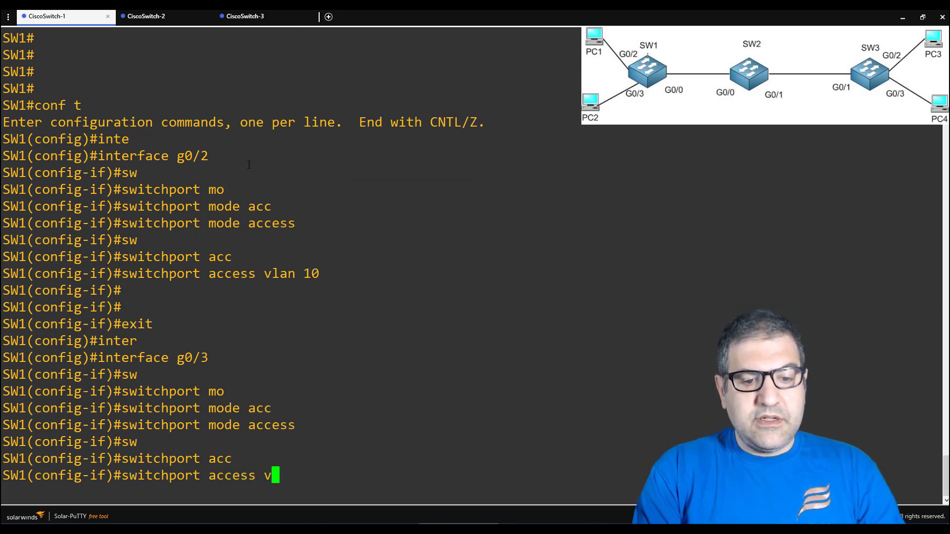
pyautogui.press('Return')
pyautogui.press('Return')
pyautogui.press('Return')
pyautogui.press('Return')
pyautogui.press('Return')
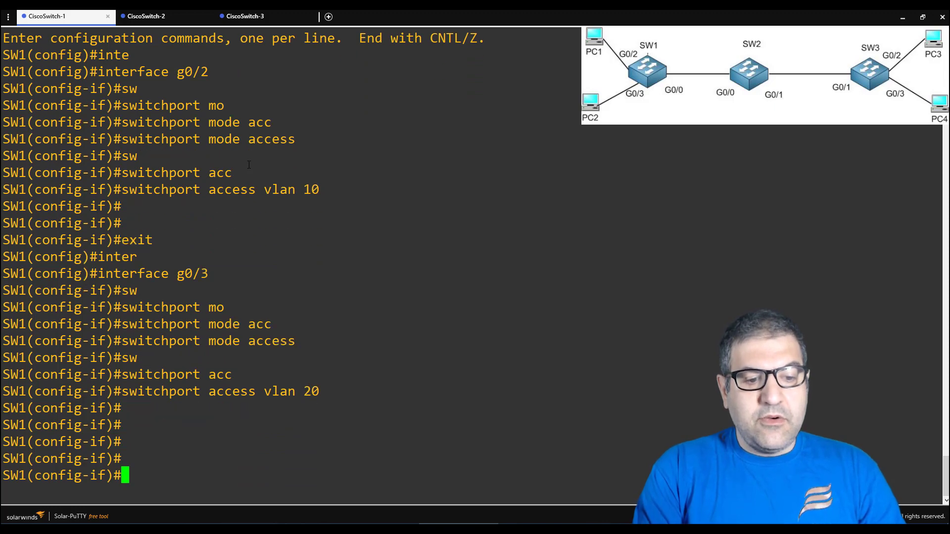
# End configuration mode on SW1, run show vlan and examine the ports listed for the default, Sales and Management VLANs.
pyautogui.write('end')
pyautogui.press('Return')
pyautogui.press('Return')
pyautogui.write('show vlan')
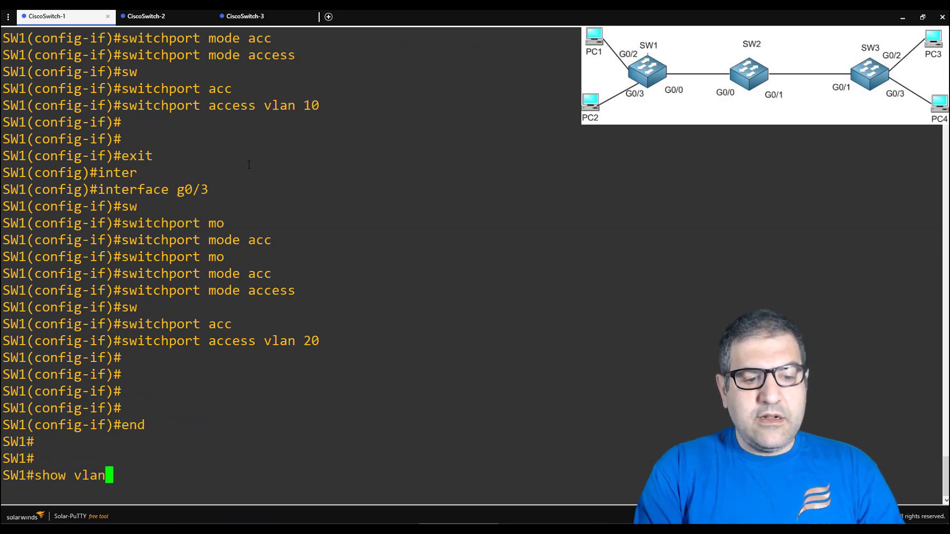
pyautogui.press('Return')
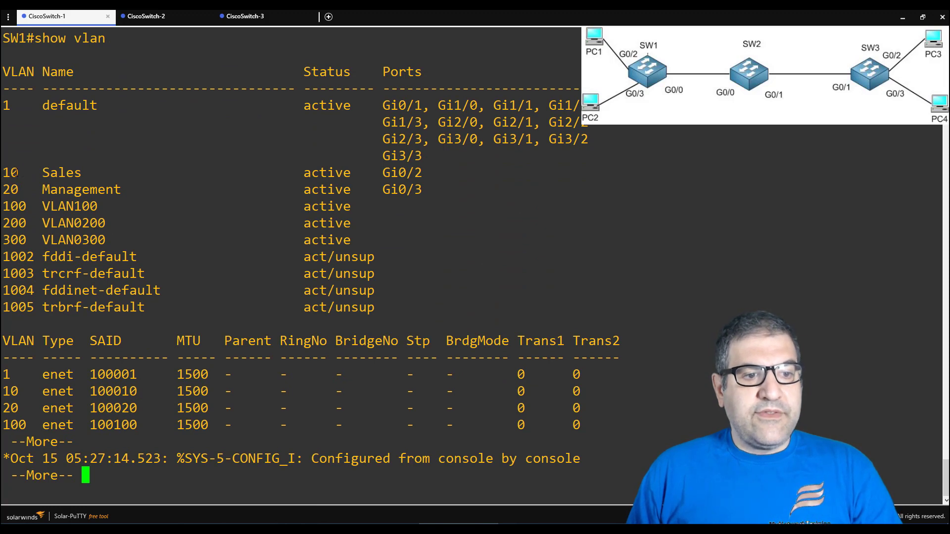
pyautogui.moveTo(14, 172); pyautogui.dragTo(430, 175)
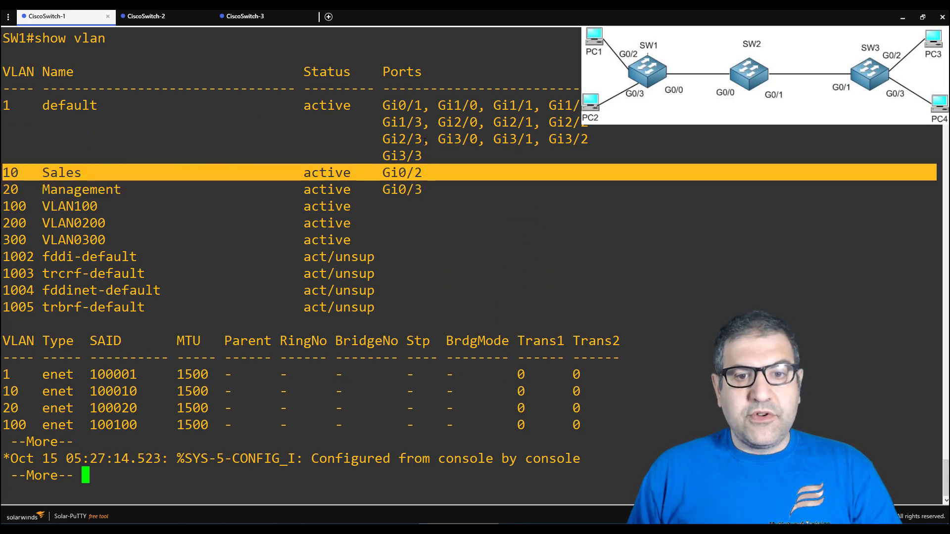
pyautogui.moveTo(425, 102); pyautogui.dragTo(406, 108)
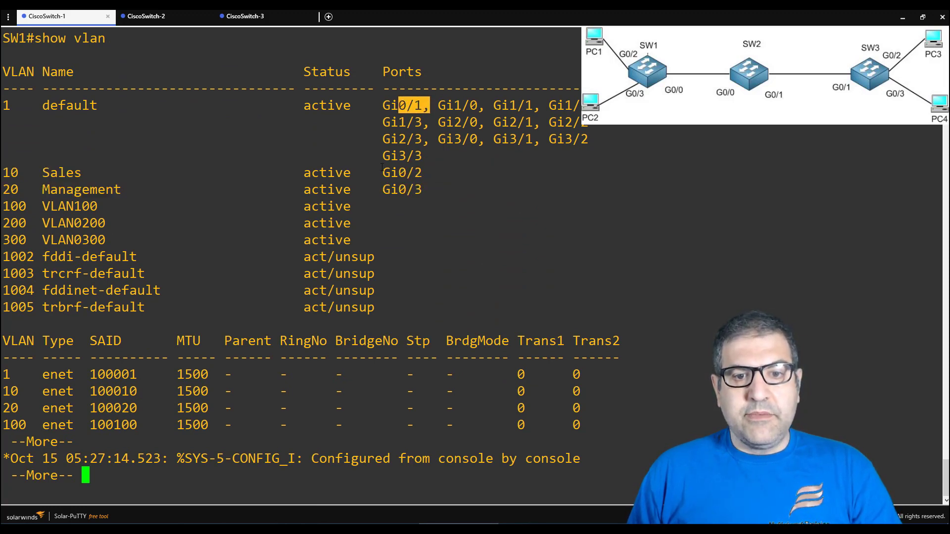
pyautogui.moveTo(376, 173); pyautogui.dragTo(421, 173)
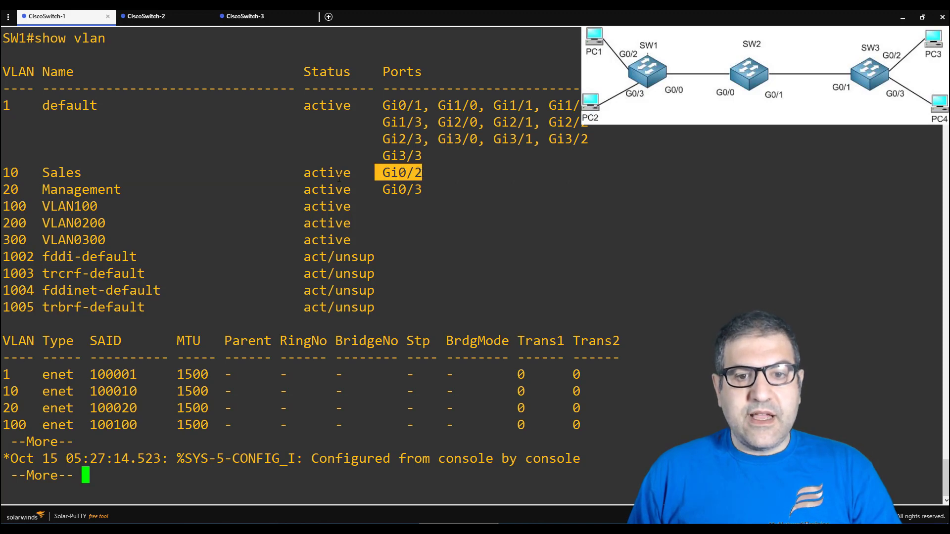
pyautogui.moveTo(4, 189); pyautogui.dragTo(422, 188)
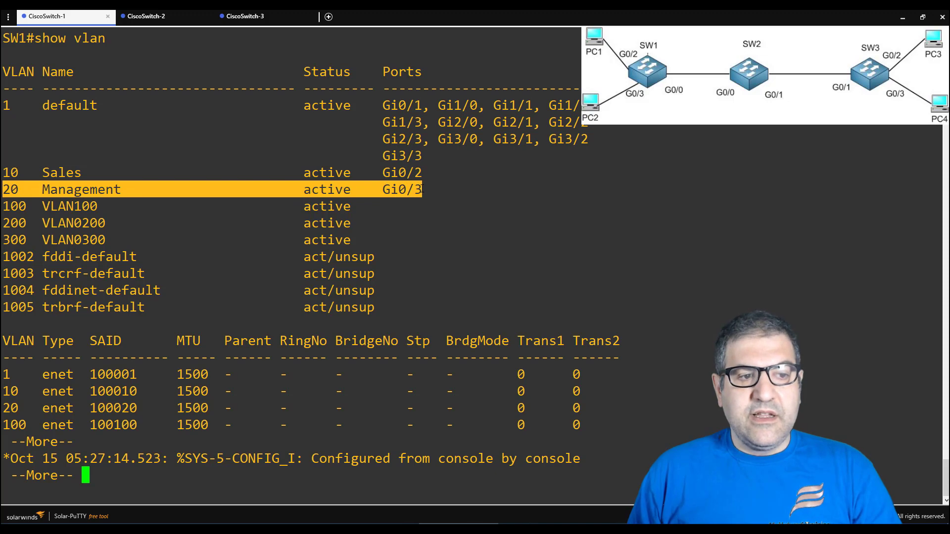
pyautogui.moveTo(43, 190); pyautogui.dragTo(142, 189)
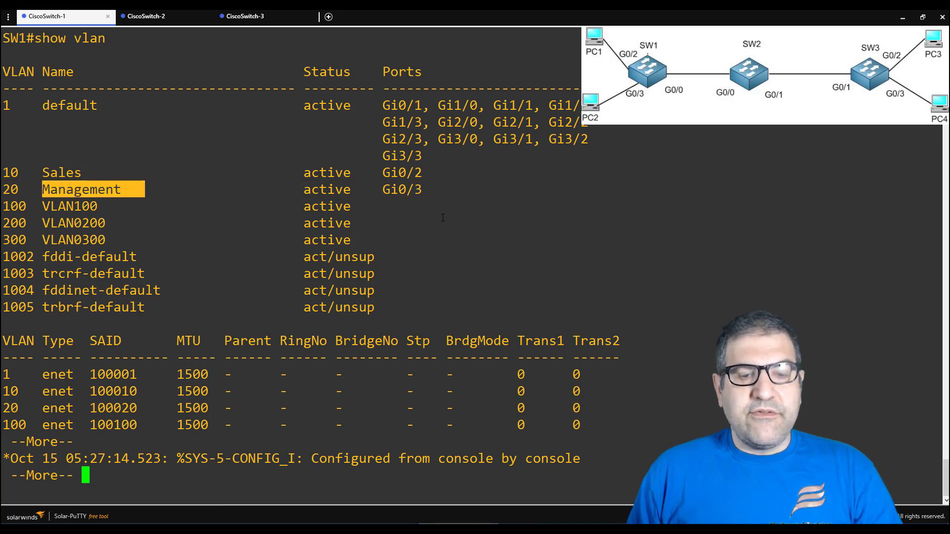
# Switch to SW3's console, consult the topology diagram in OneNote and return to SW3's console in Solar-PuTTY.
pyautogui.click(260, 16)
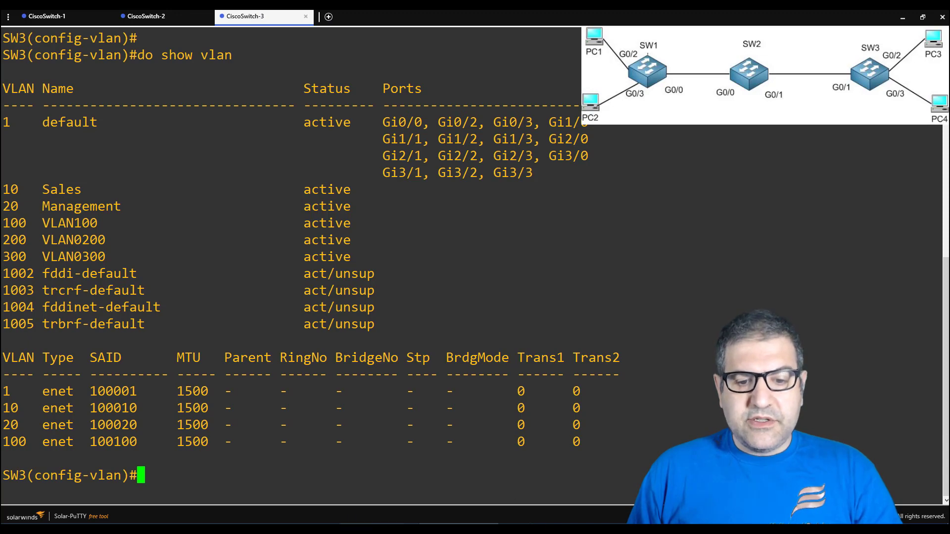
pyautogui.hotkey('alt', 'Tab')
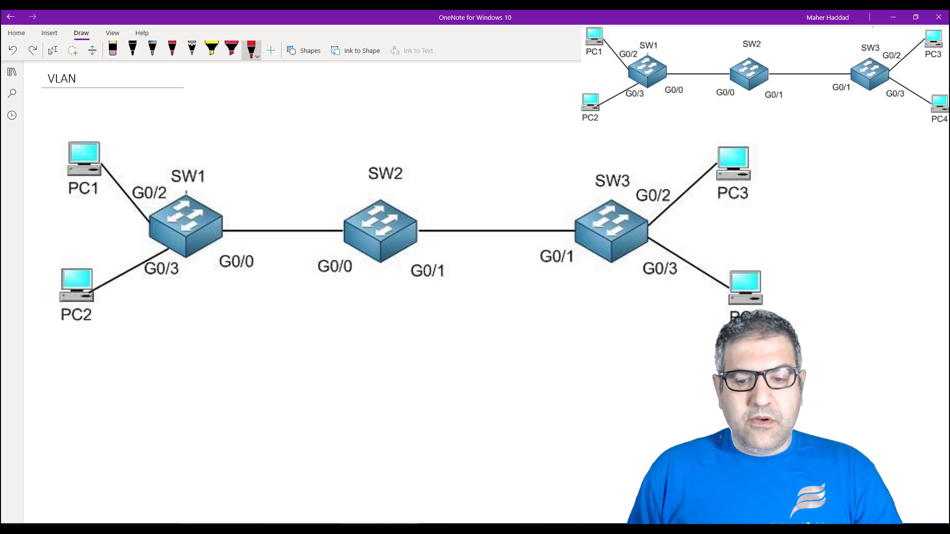
pyautogui.hotkey('alt', 'Tab')
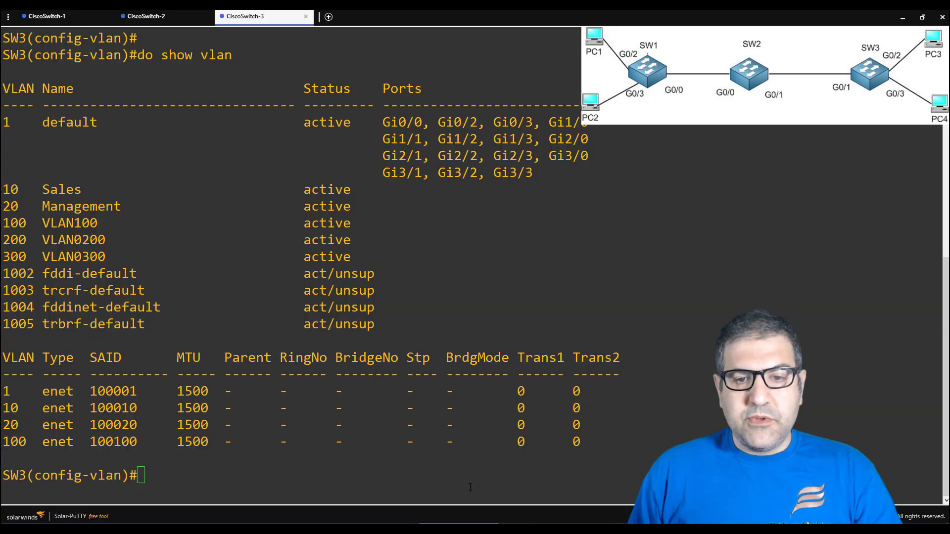
# Leave VLAN configuration on SW3 and set its interface g0/2 to switchport mode access.
pyautogui.write('exit')
pyautogui.press('Return')
pyautogui.press('Return')
pyautogui.press('Return')
pyautogui.press('Return')
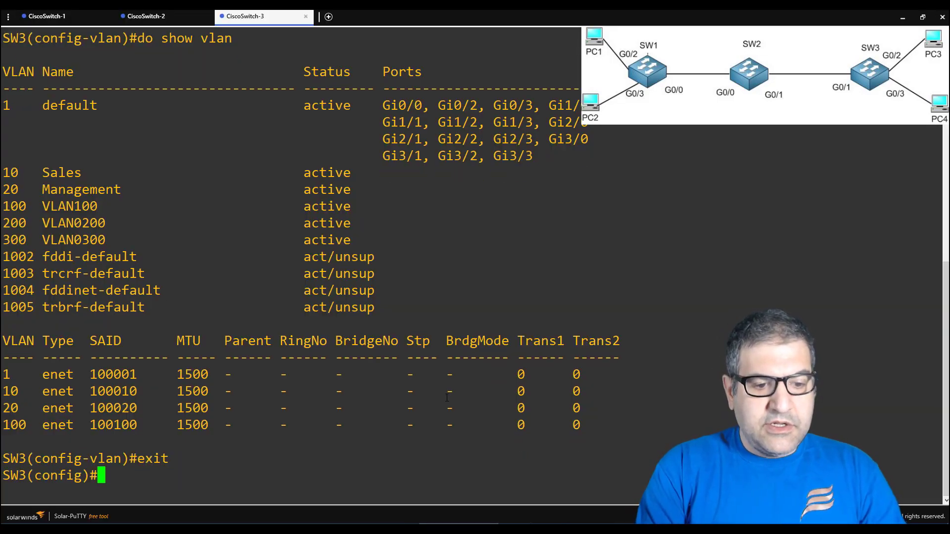
pyautogui.write('int g0/2')
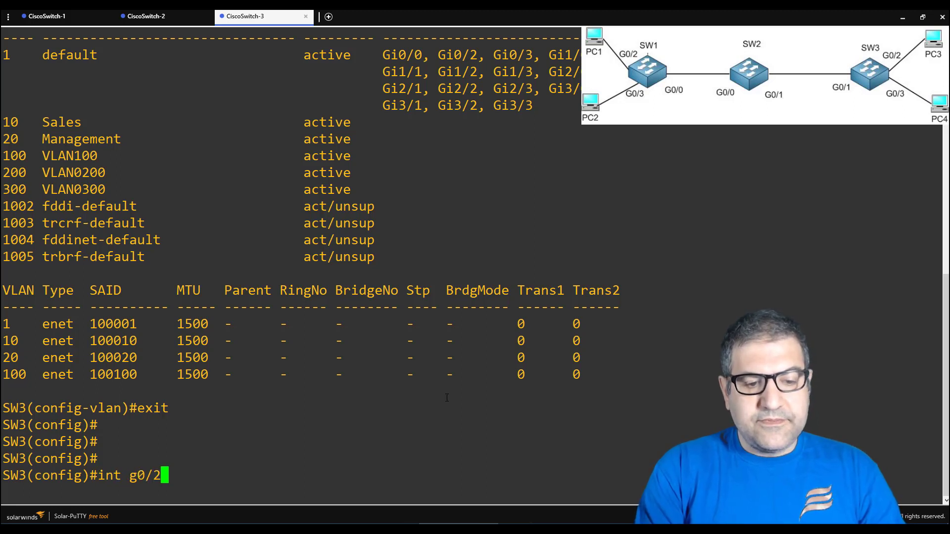
pyautogui.press('Return')
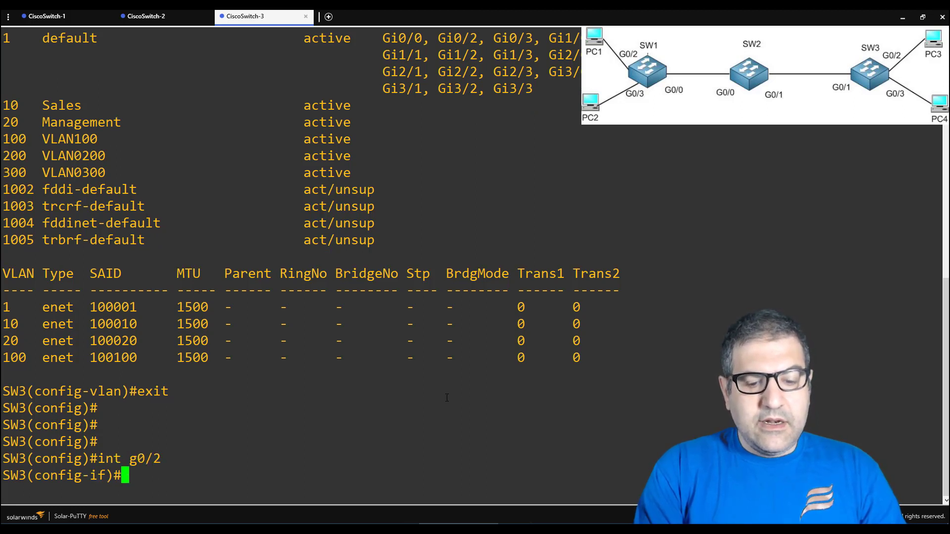
pyautogui.write('sw')
pyautogui.press('Tab')
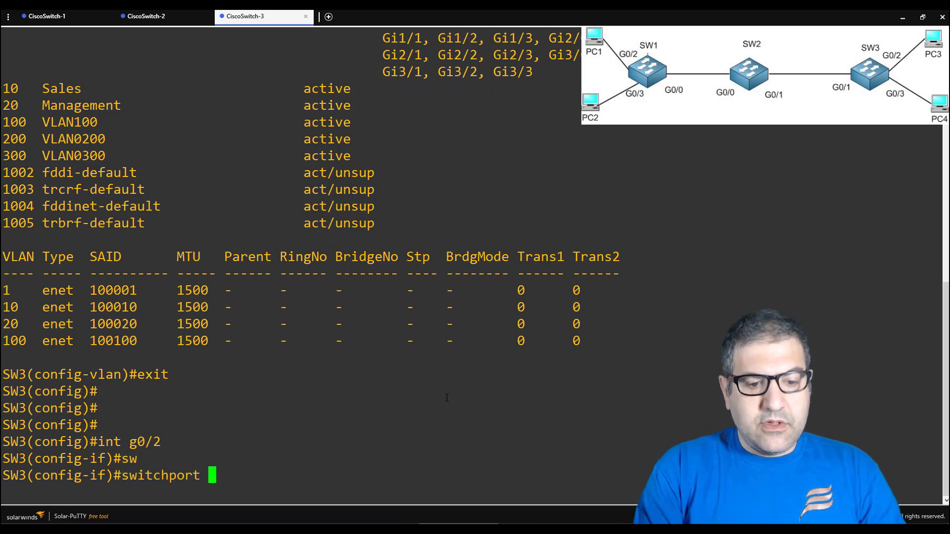
pyautogui.write('mp')
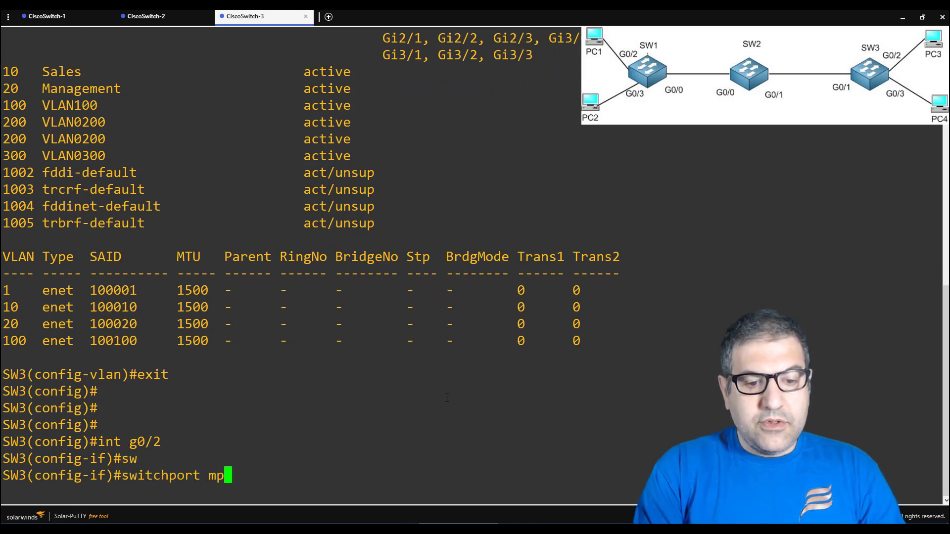
pyautogui.press('Tab')
pyautogui.press('BackSpace')
pyautogui.write('o')
pyautogui.press('Tab')
pyautogui.write('acc')
pyautogui.press('Tab')
pyautogui.press('Return')
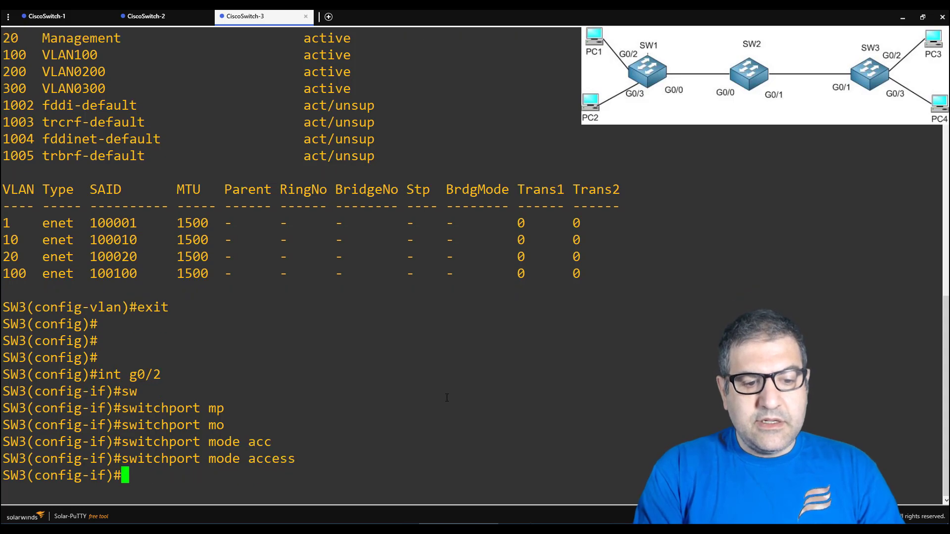
# Assign SW3's interface g0/2 to access VLAN 10.
pyautogui.write('sw')
pyautogui.press('Tab')
pyautogui.write('acc')
pyautogui.press('Tab')
pyautogui.write('vlan 10')
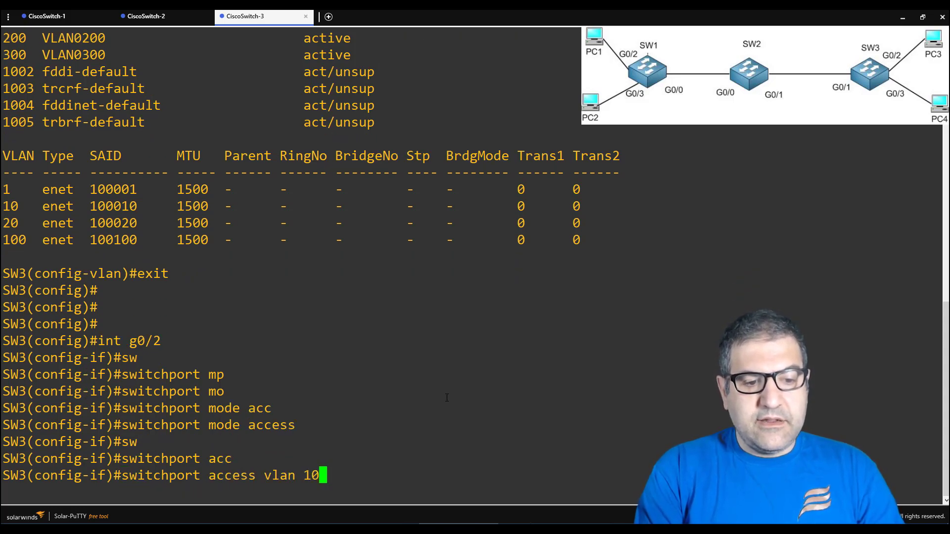
pyautogui.press('Return')
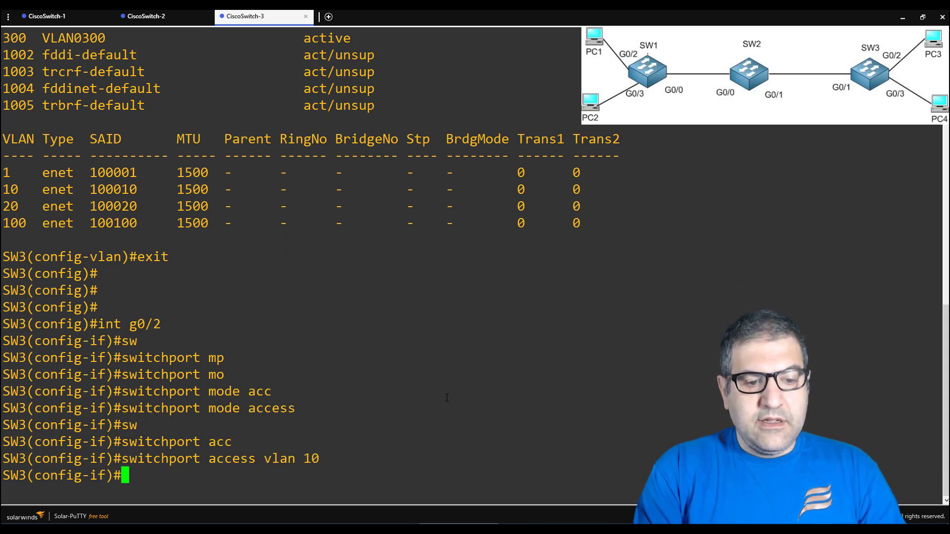
# Select SW3's interface g0/3 and set it to switchport mode access.
pyautogui.write('inte')
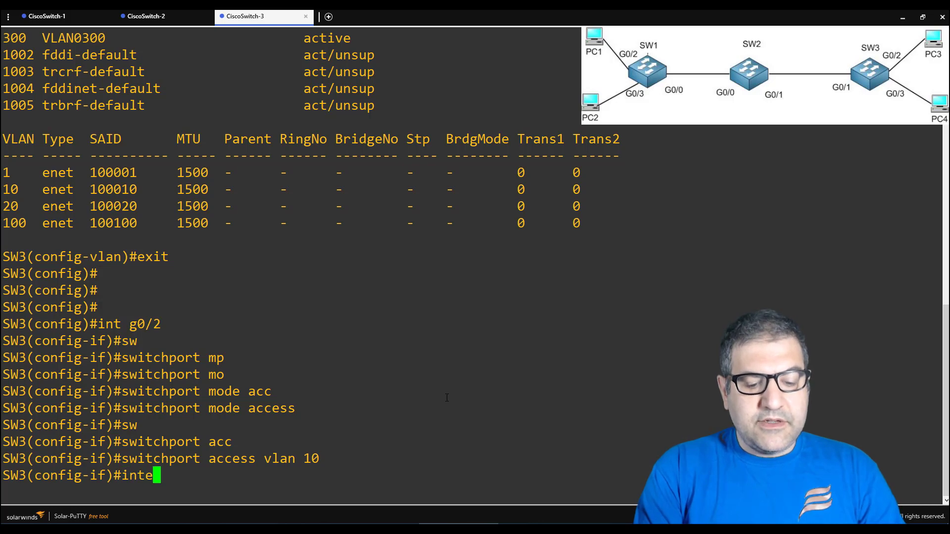
pyautogui.press('Tab')
pyautogui.press('BackSpace')
pyautogui.write('g0')
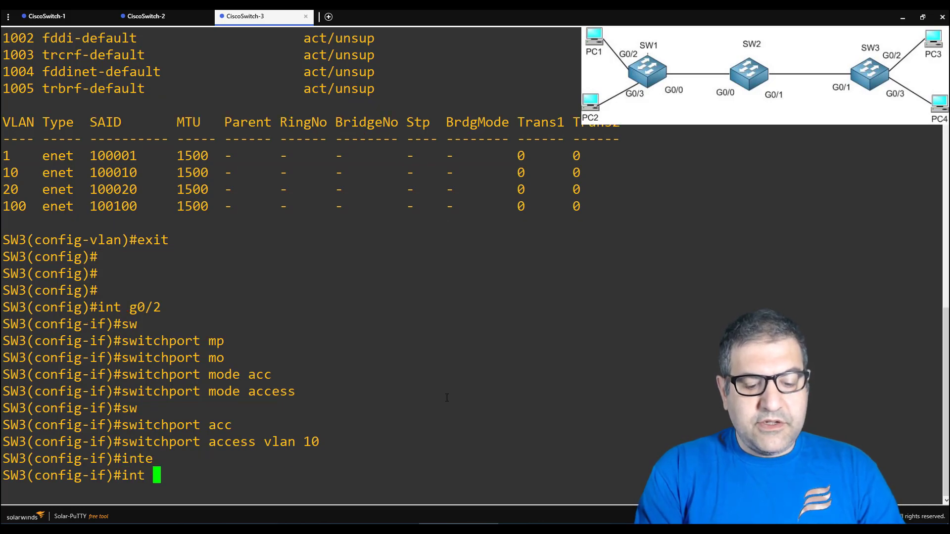
pyautogui.write('/3')
pyautogui.press('Return')
pyautogui.write('sw')
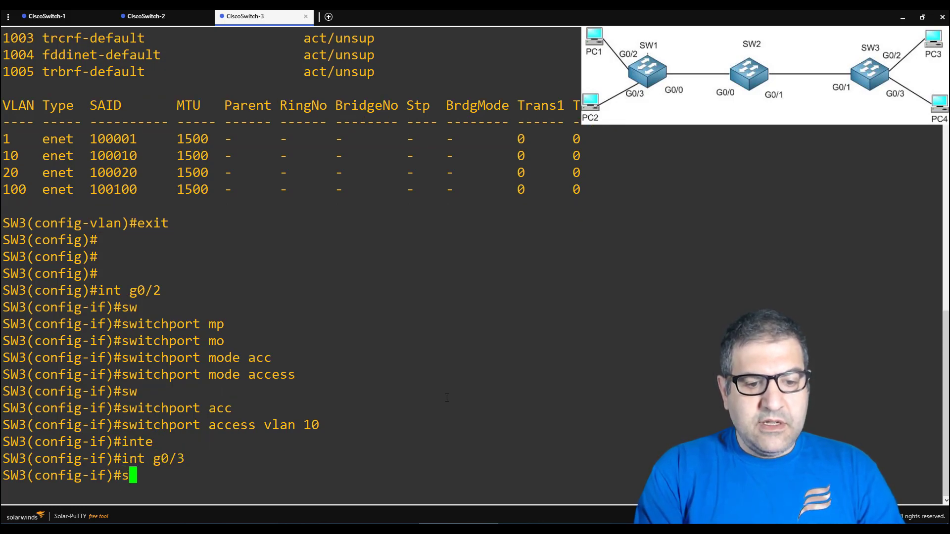
pyautogui.press('Tab')
pyautogui.write('mo')
pyautogui.press('Tab')
pyautogui.write('acc')
pyautogui.press('Tab')
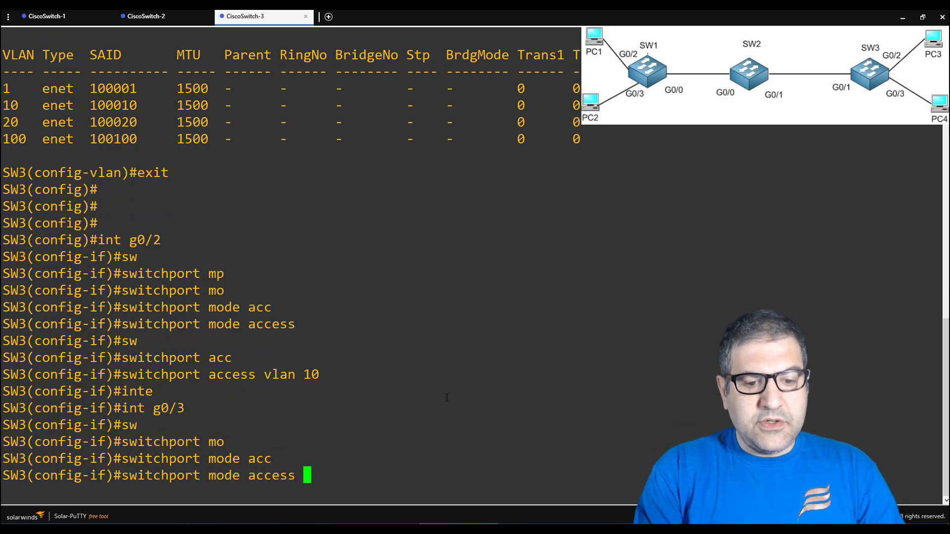
pyautogui.press('Return')
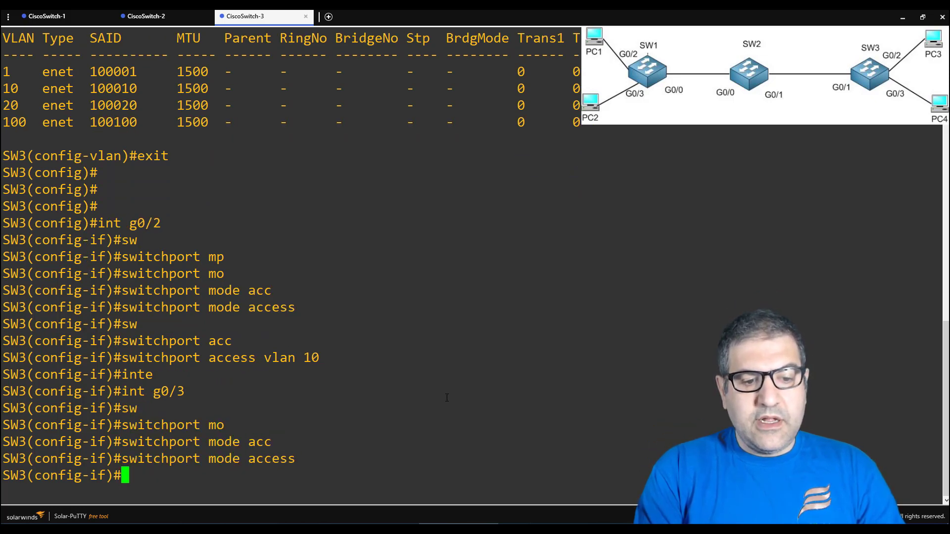
# Assign SW3's interface g0/3 to access VLAN 20.
pyautogui.write('sw')
pyautogui.press('Tab')
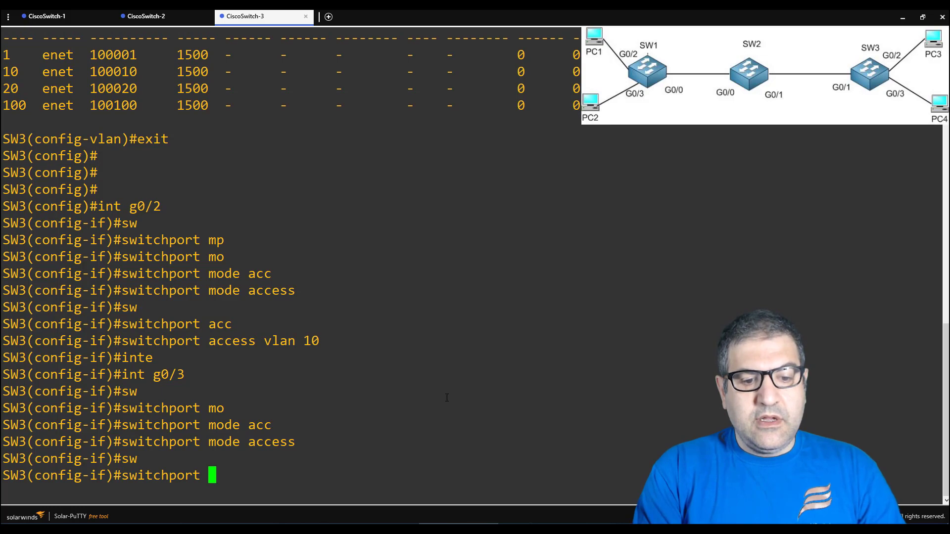
pyautogui.write('acc')
pyautogui.press('Tab')
pyautogui.write('vlan 20')
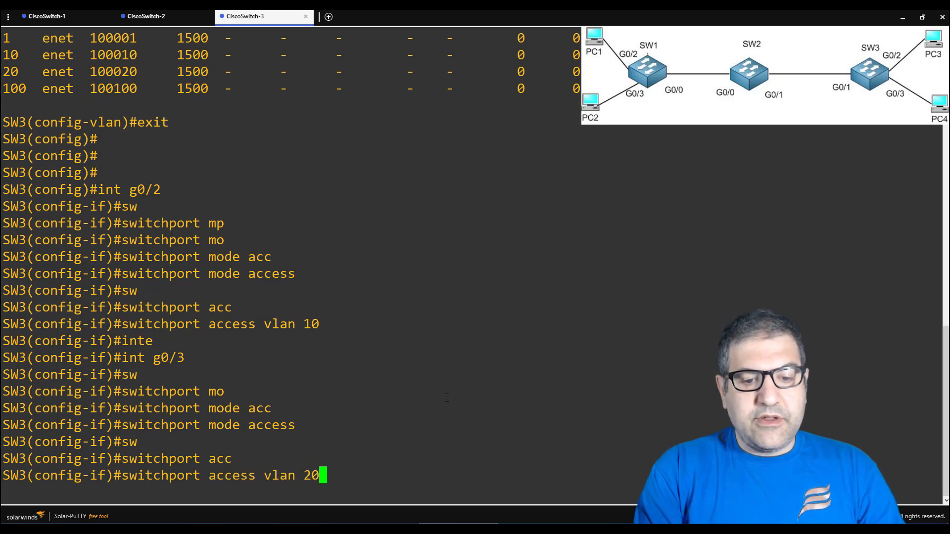
pyautogui.press('Return')
pyautogui.press('Return')
pyautogui.press('Return')
pyautogui.press('Return')
pyautogui.press('Return')
pyautogui.press('Return')
pyautogui.press('Return')
# End configuration mode on SW3, run show vlan and examine the ports listed for the Sales and Management VLANs.
pyautogui.write('end')
pyautogui.press('Return')
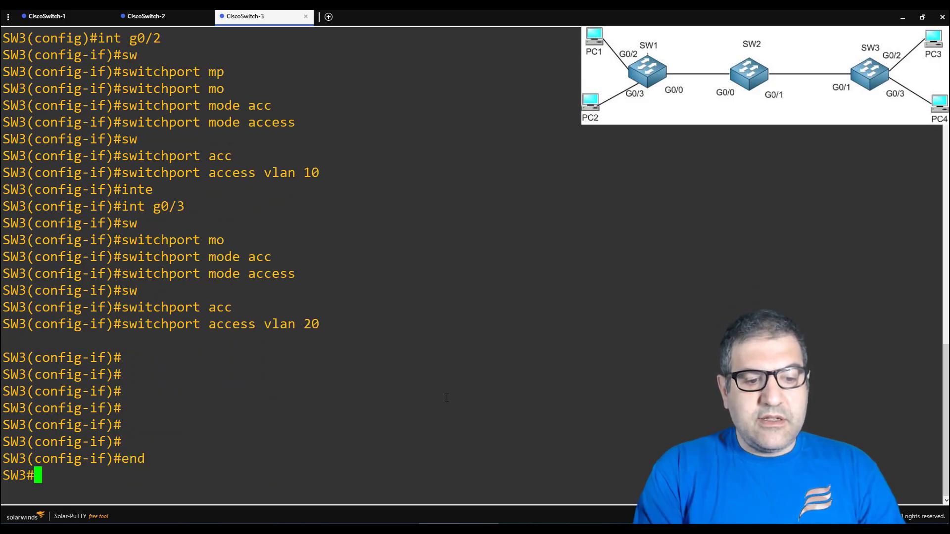
pyautogui.press('Return')
pyautogui.press('Return')
pyautogui.press('Return')
pyautogui.write('show vlan')
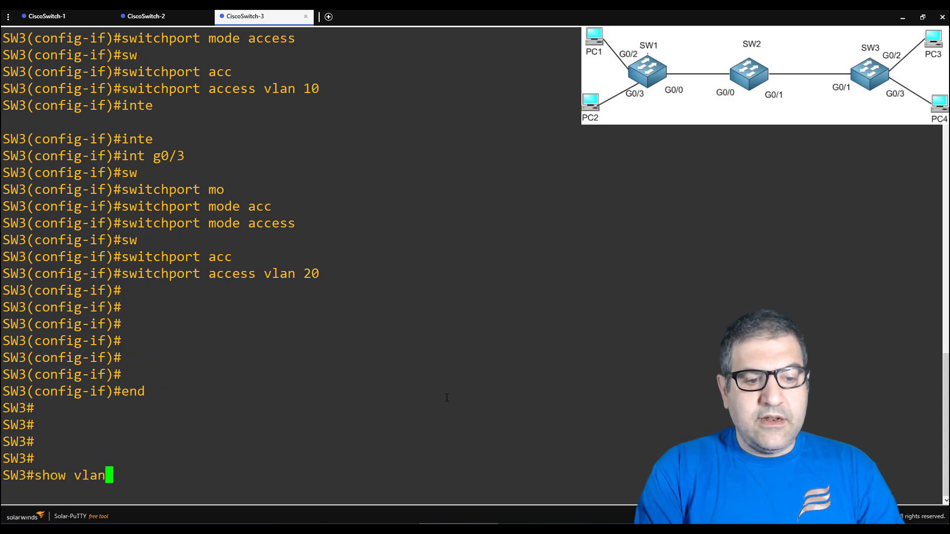
pyautogui.press('Return')
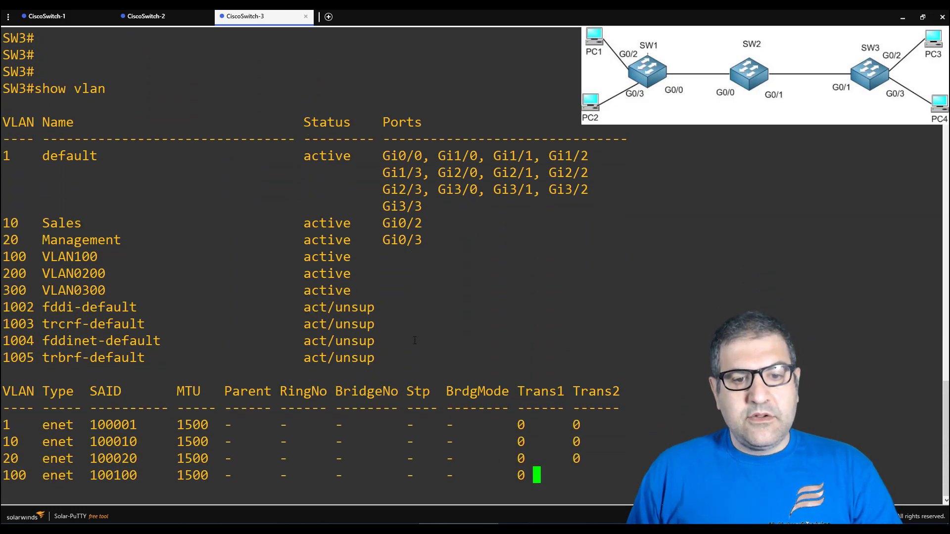
pyautogui.moveTo(45, 166); pyautogui.dragTo(410, 168)
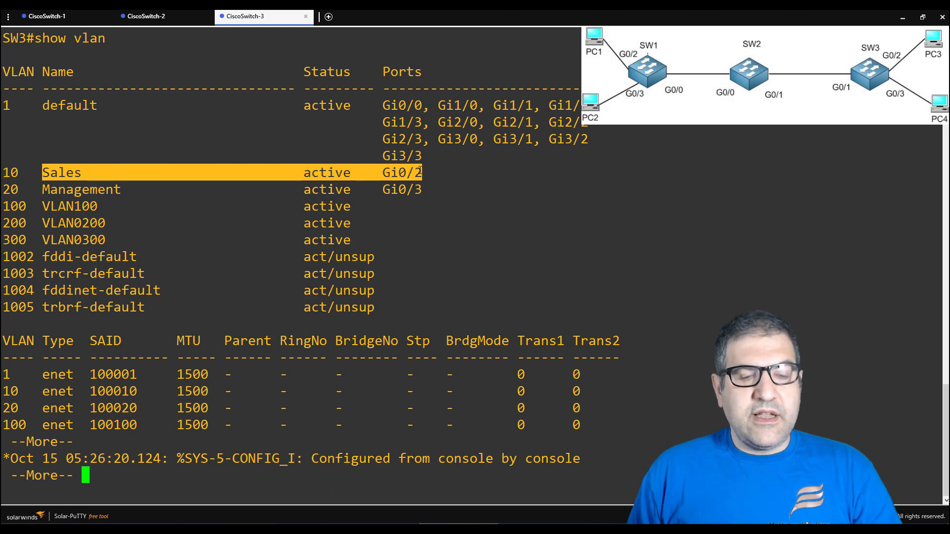
pyautogui.moveTo(37, 192); pyautogui.dragTo(423, 188)
pyautogui.click(423, 188)
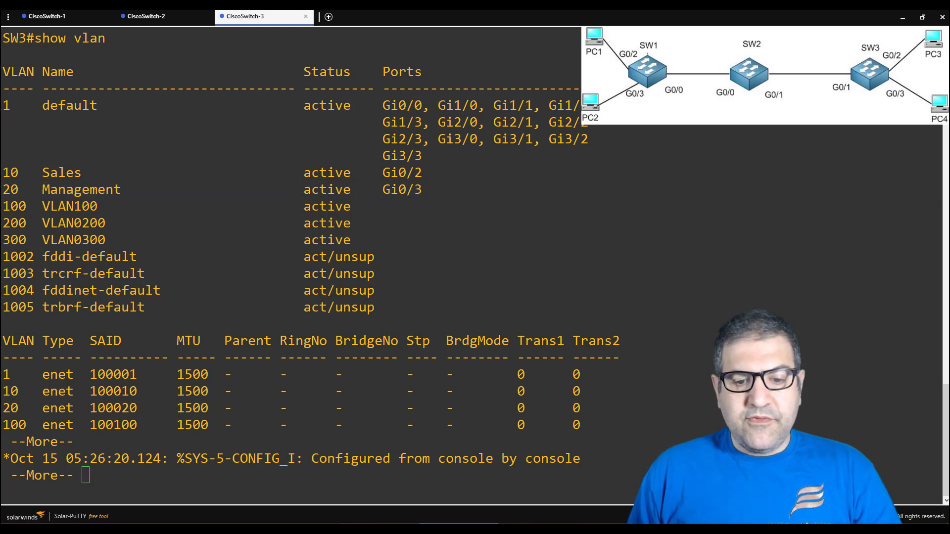
# Switch to the GNS3 topology, open the consoles of PC1 through PC4 and bring up PC1's console in Solar-PuTTY.
pyautogui.hotkey('alt', 'Tab')
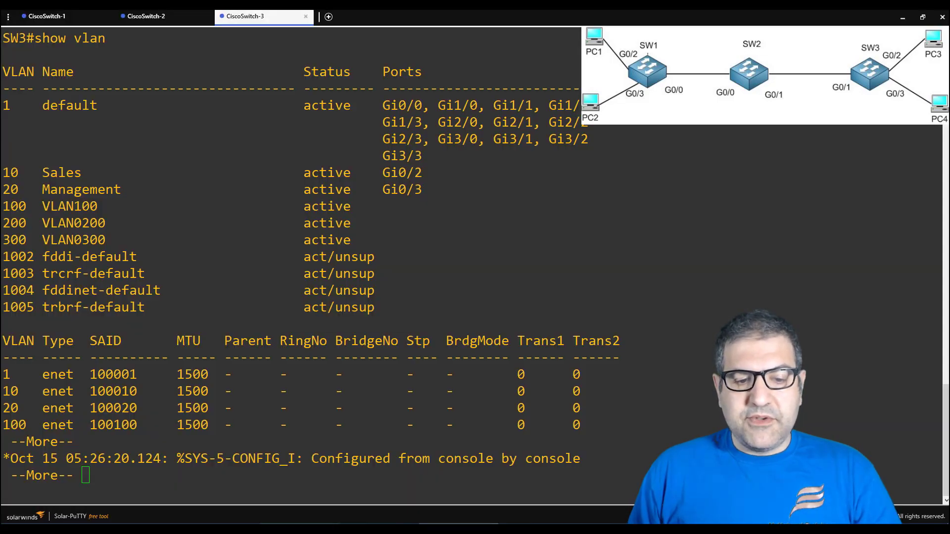
pyautogui.hotkey('alt', 'Tab')
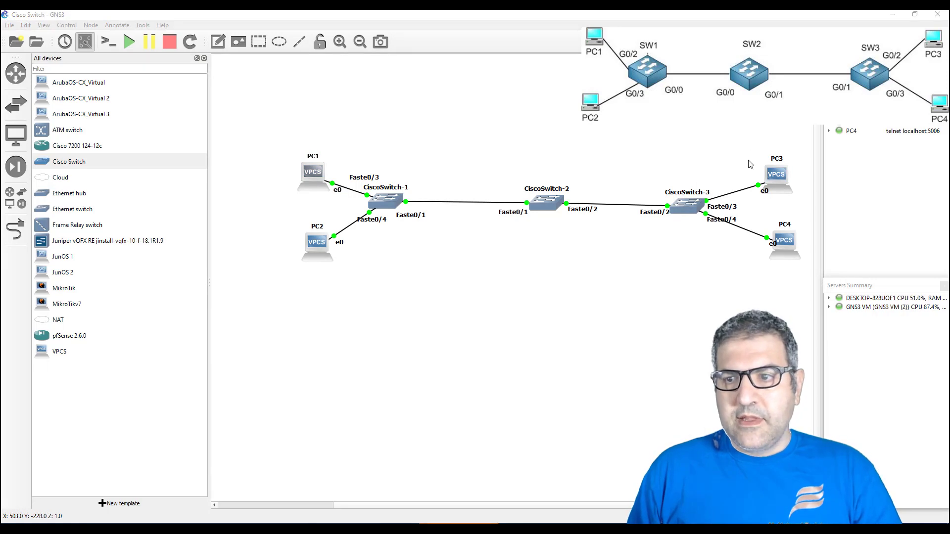
pyautogui.click(316, 253)
pyautogui.doubleClick(785, 174)
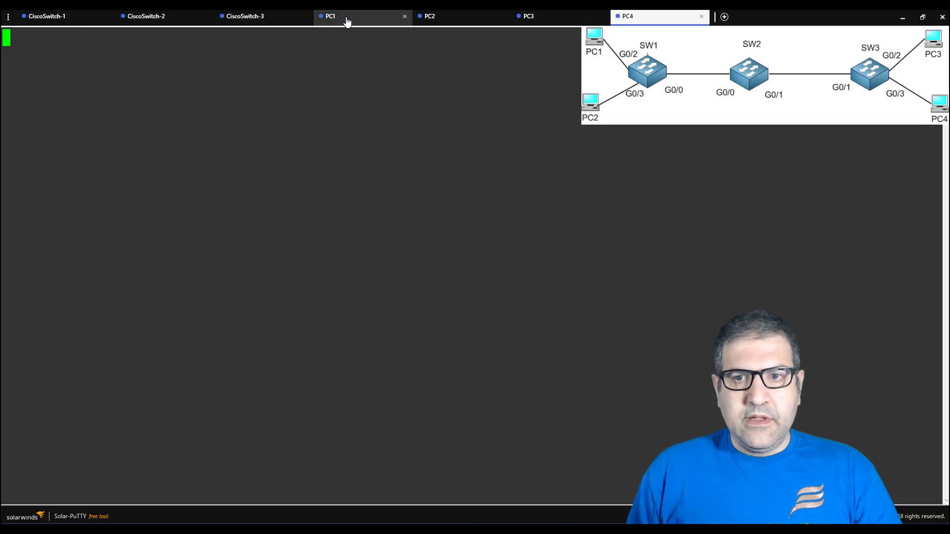
pyautogui.click(345, 19)
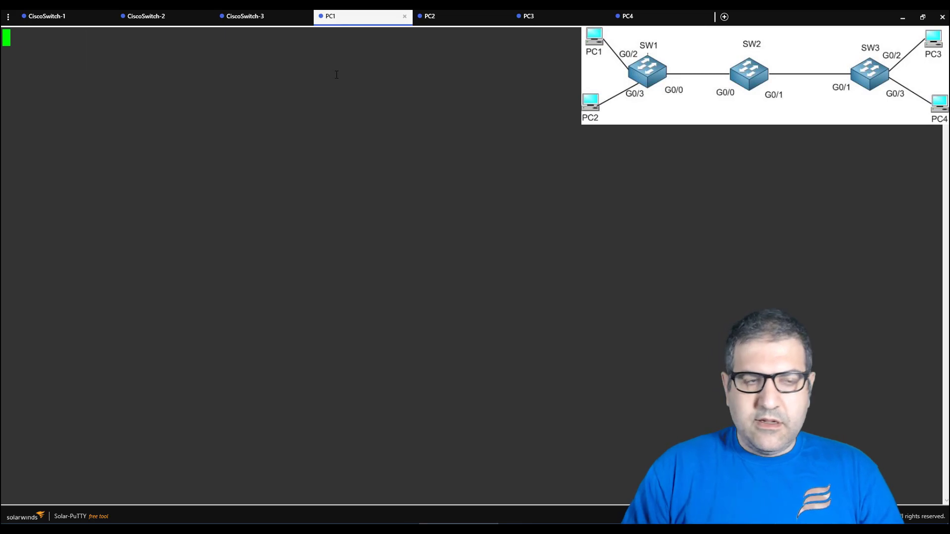
# Run show ip on PC1 and examine its IP address.
pyautogui.press('Return')
pyautogui.press('Return')
pyautogui.write('show ip')
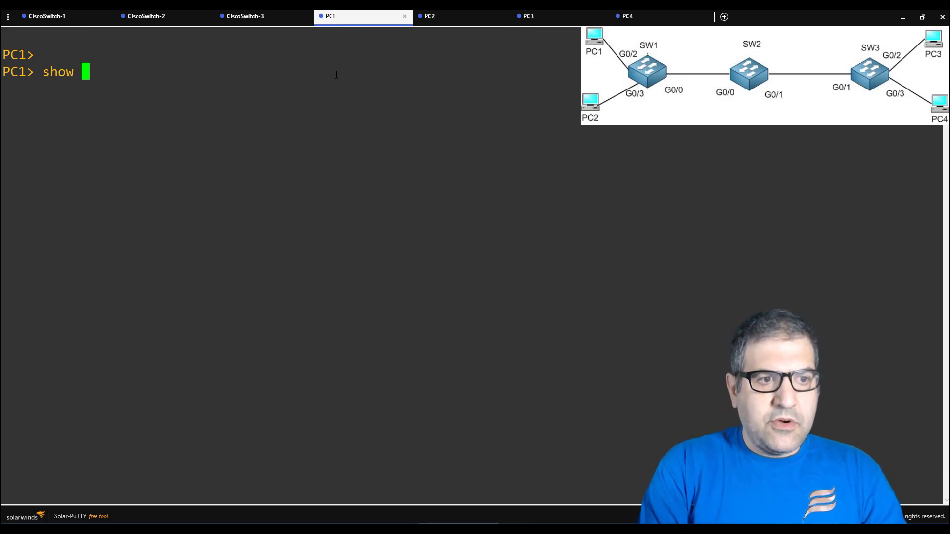
pyautogui.press('Return')
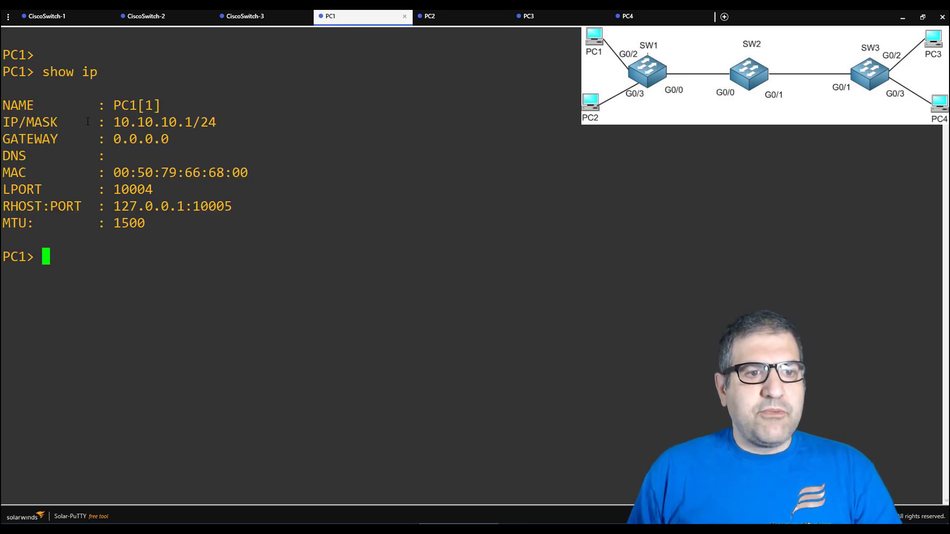
pyautogui.moveTo(125, 123); pyautogui.dragTo(182, 124)
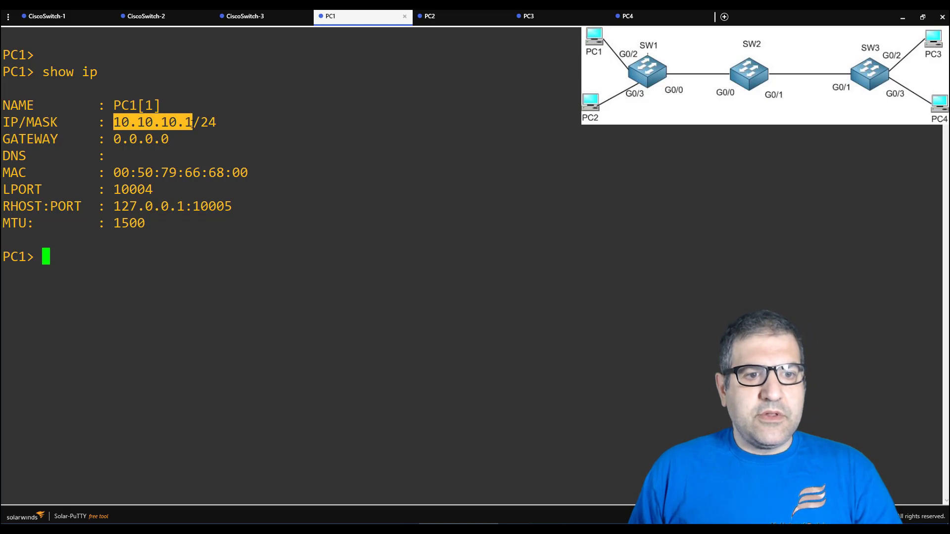
pyautogui.click(158, 234)
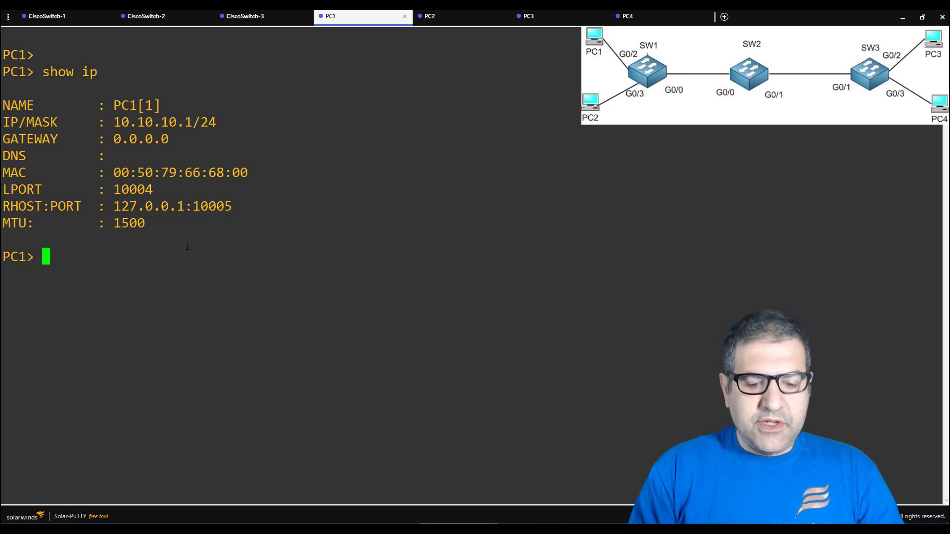
# Display the help for PC1's ip command and examine the example syntax for setting an address and mask.
pyautogui.write('ip ?')
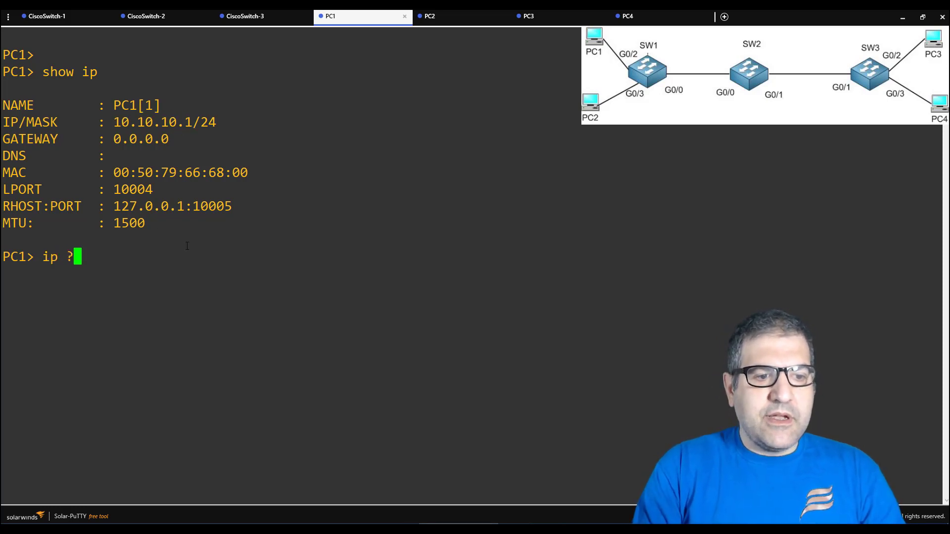
pyautogui.press('Return')
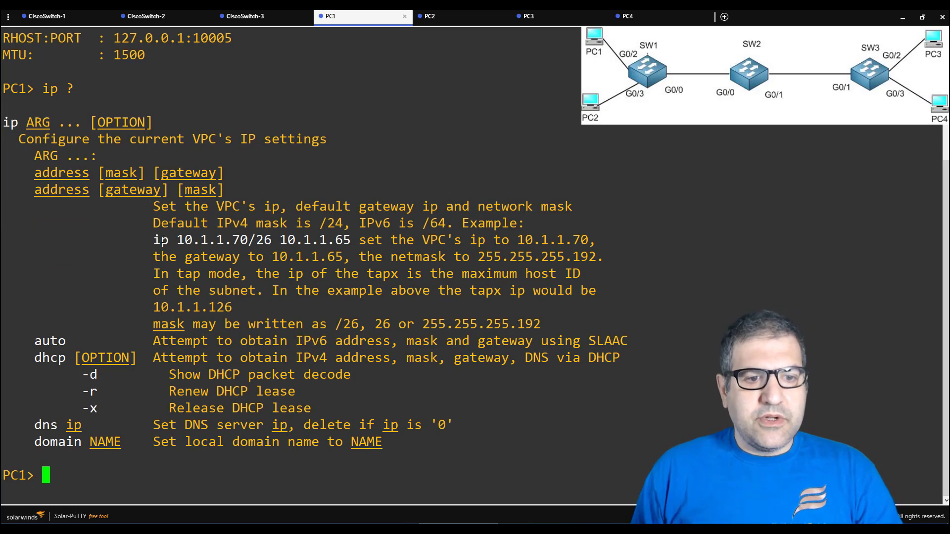
pyautogui.moveTo(151, 241); pyautogui.dragTo(264, 241)
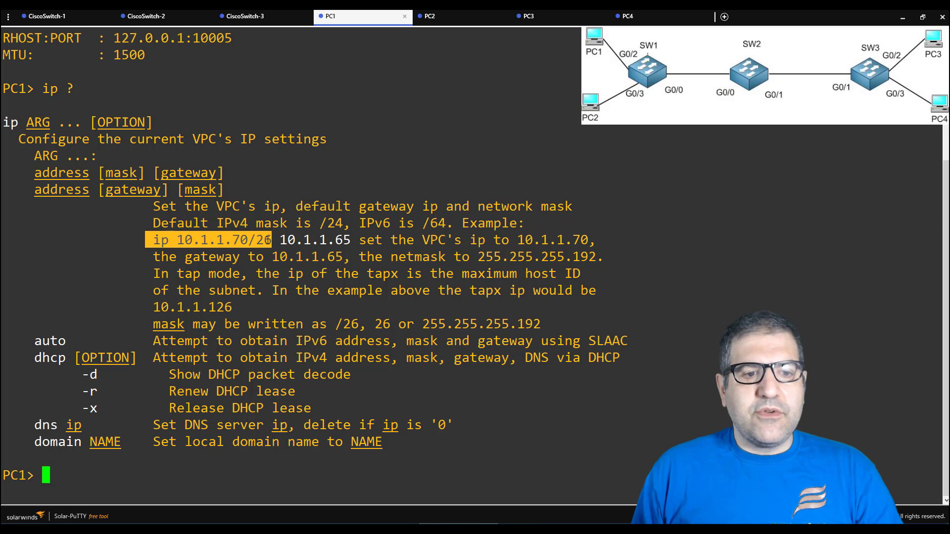
pyautogui.click(139, 460)
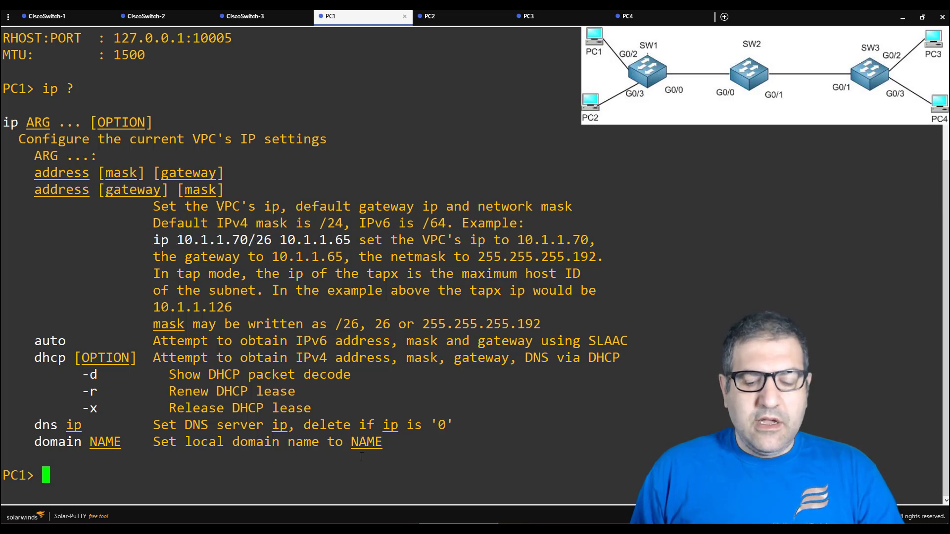
pyautogui.press('Return')
pyautogui.press('Return')
pyautogui.press('Return')
pyautogui.press('Return')
pyautogui.press('Return')
pyautogui.press('Return')
pyautogui.press('Return')
pyautogui.press('Return')
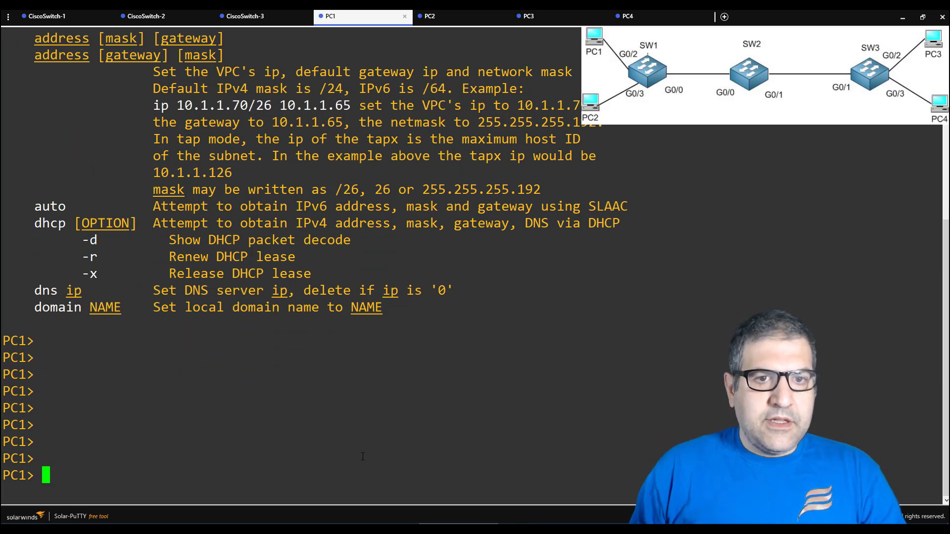
# Review PC1's IP settings, then run show ip on PC3 and examine its IP address and mask.
pyautogui.scroll(6, 250, 266)
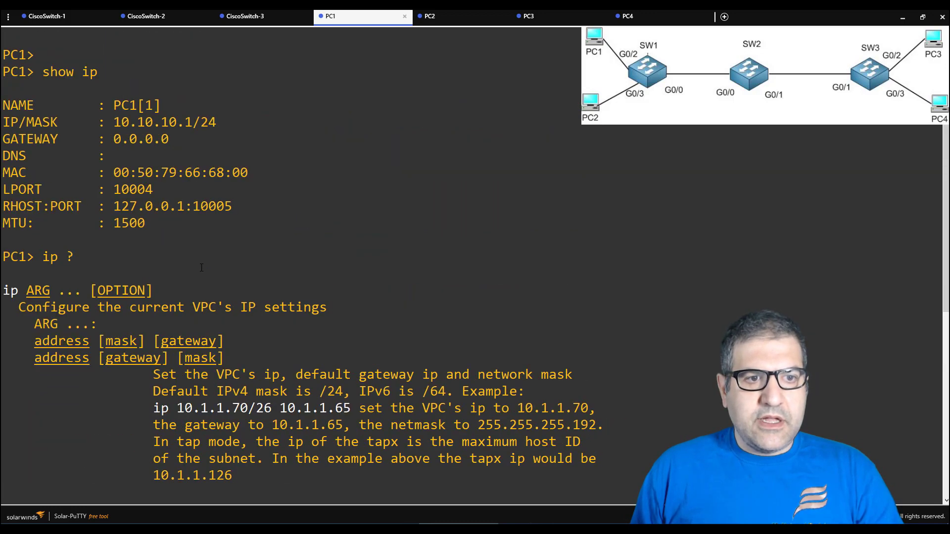
pyautogui.click(529, 18)
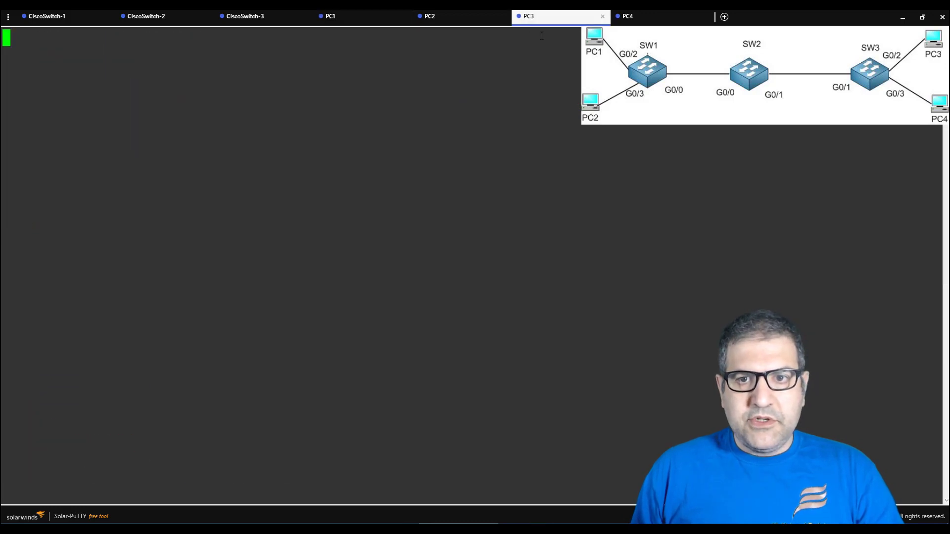
pyautogui.press('Return')
pyautogui.press('Return')
pyautogui.write('sho')
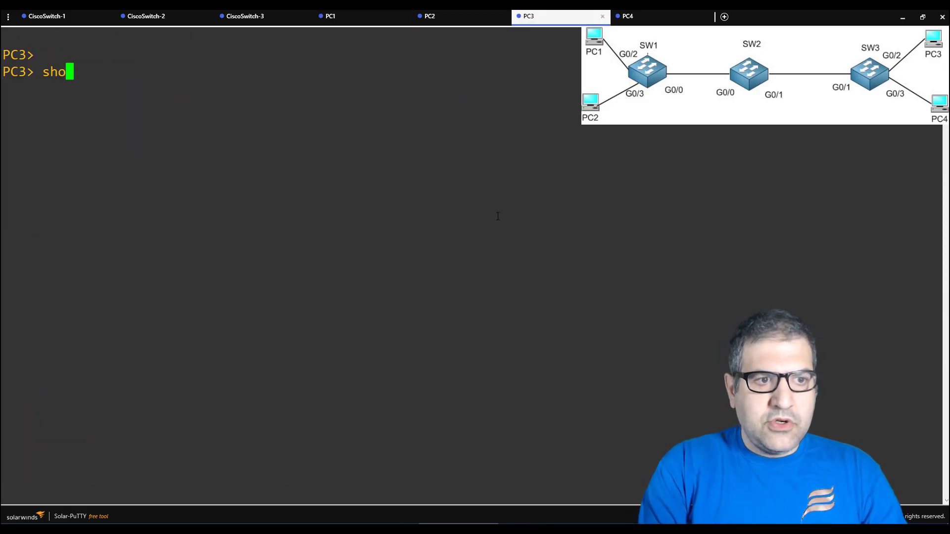
pyautogui.write('w up')
pyautogui.press('BackSpace')
pyautogui.press('BackSpace')
pyautogui.write('ip')
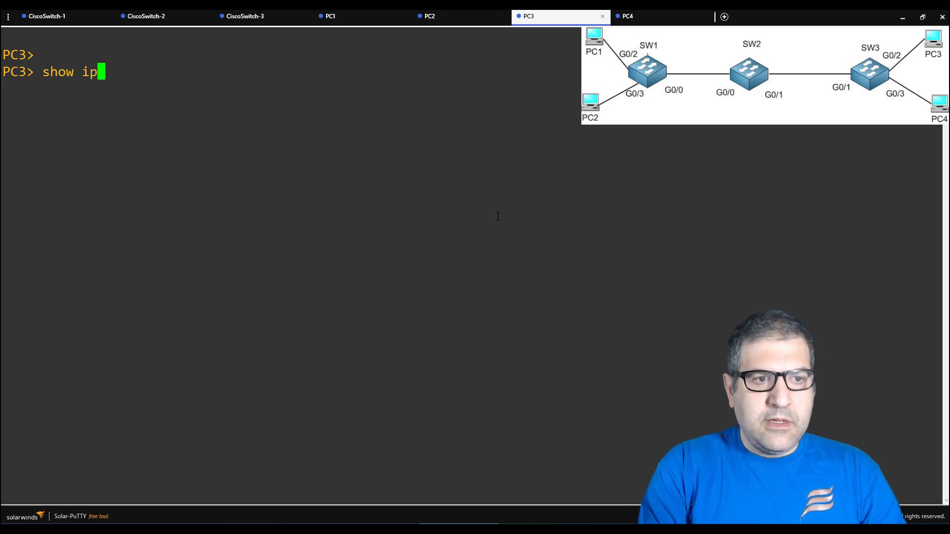
pyautogui.press('Return')
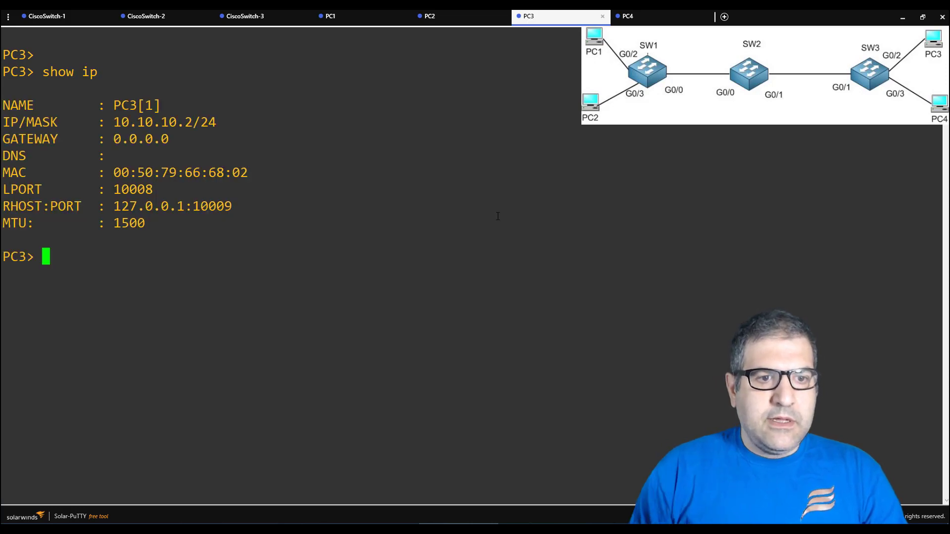
# From PC1's console, ping PC3 at 10.10.10.2 to test connectivity within the Sales VLAN.
pyautogui.click(358, 20)
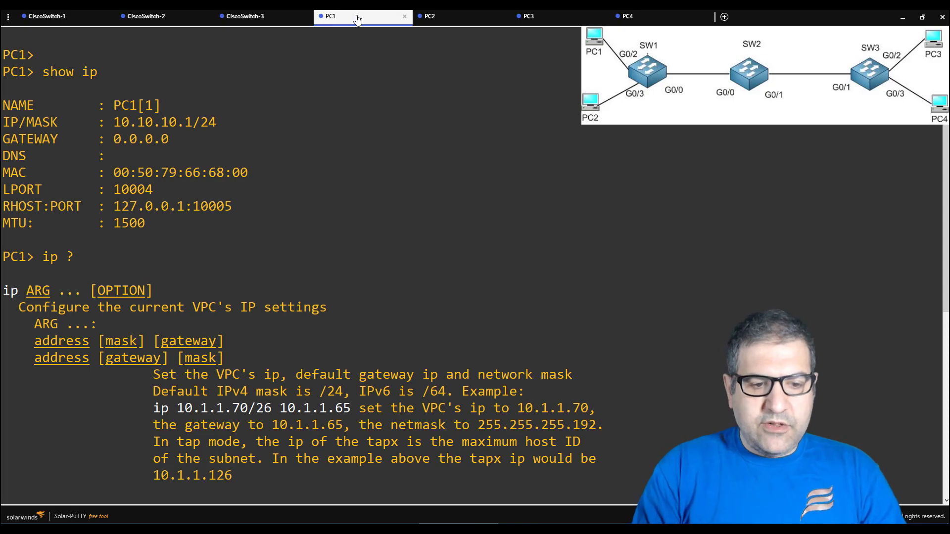
pyautogui.press('Return')
pyautogui.press('Return')
pyautogui.press('Return')
pyautogui.press('Return')
pyautogui.press('Return')
pyautogui.press('Return')
pyautogui.press('Return')
pyautogui.press('Return')
pyautogui.press('Return')
pyautogui.press('Return')
pyautogui.press('Return')
pyautogui.write('pin')
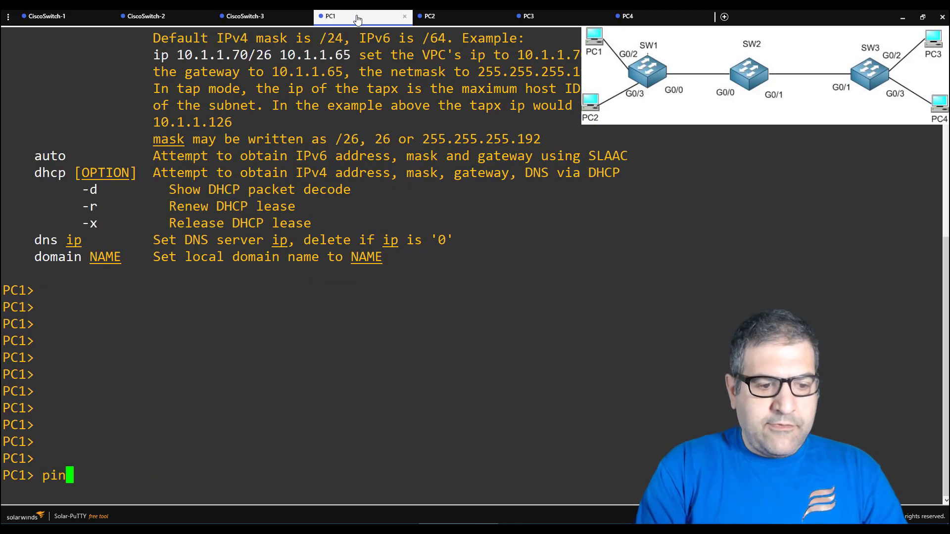
pyautogui.write('g 10.1')
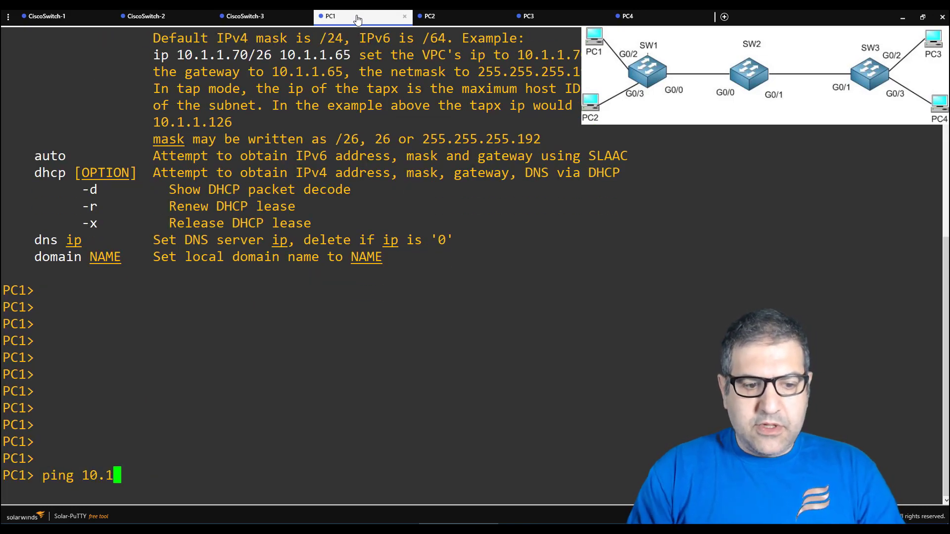
pyautogui.write('0.10.2')
pyautogui.press('Return')
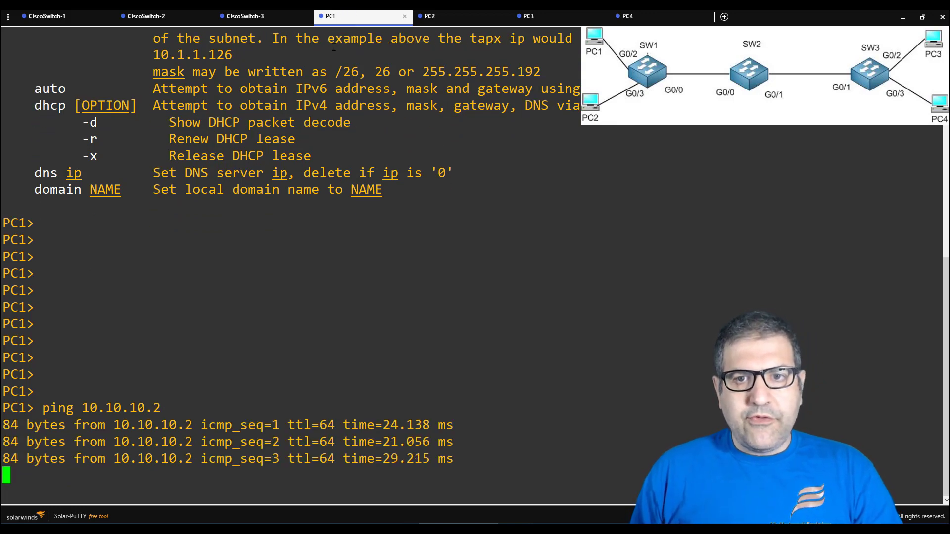
# Bring up PC2's console, run show ip and examine its IP address and mask.
pyautogui.click(456, 20)
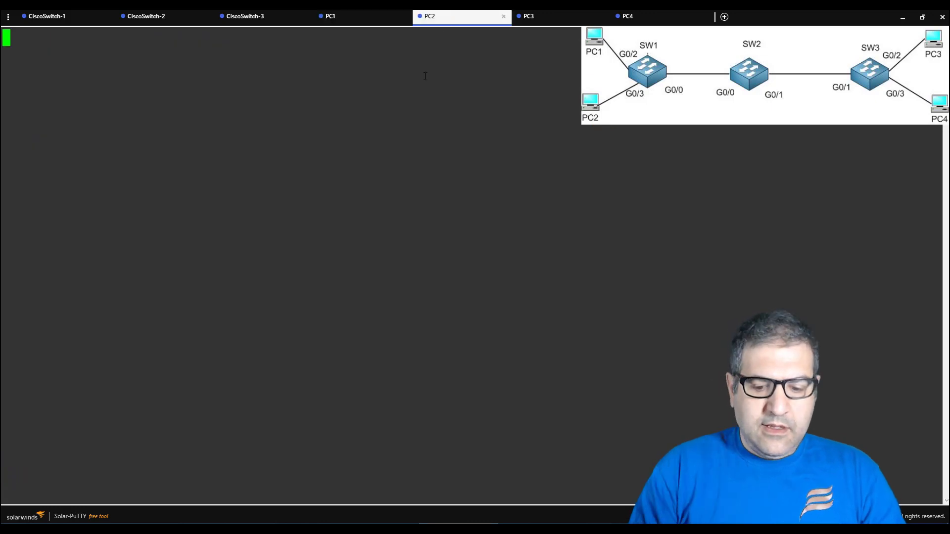
pyautogui.press('Return')
pyautogui.press('Return')
pyautogui.press('Return')
pyautogui.write('show ip')
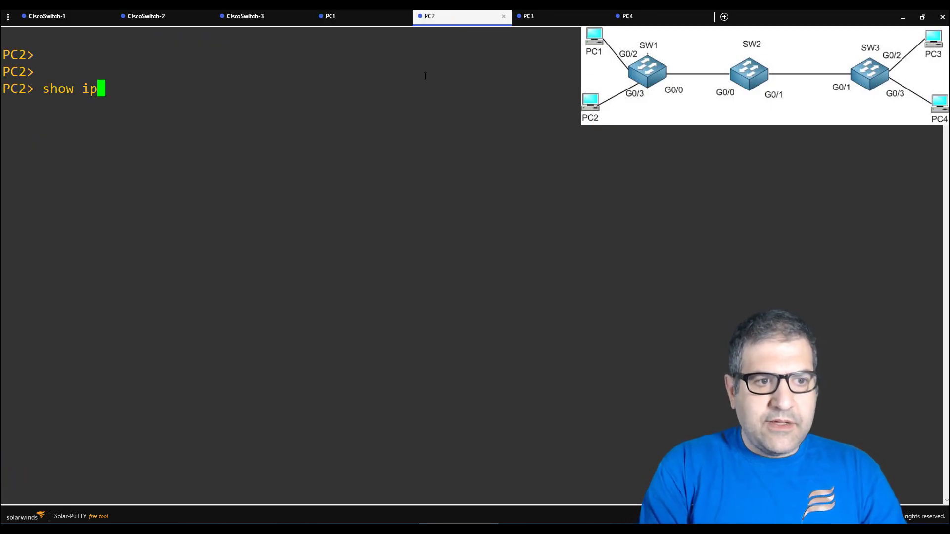
pyautogui.press('Return')
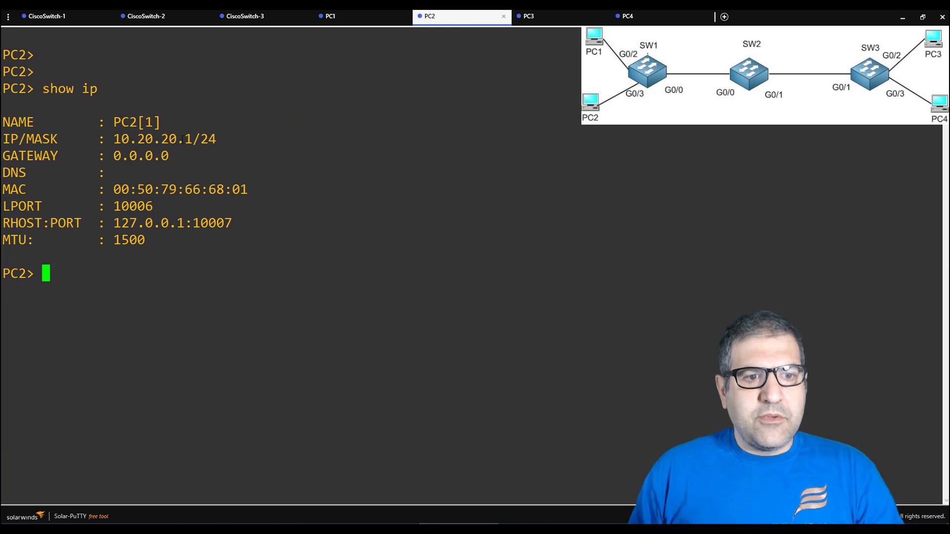
# Run show ip in PC4's console and examine its IP address and mask.
pyautogui.click(654, 25)
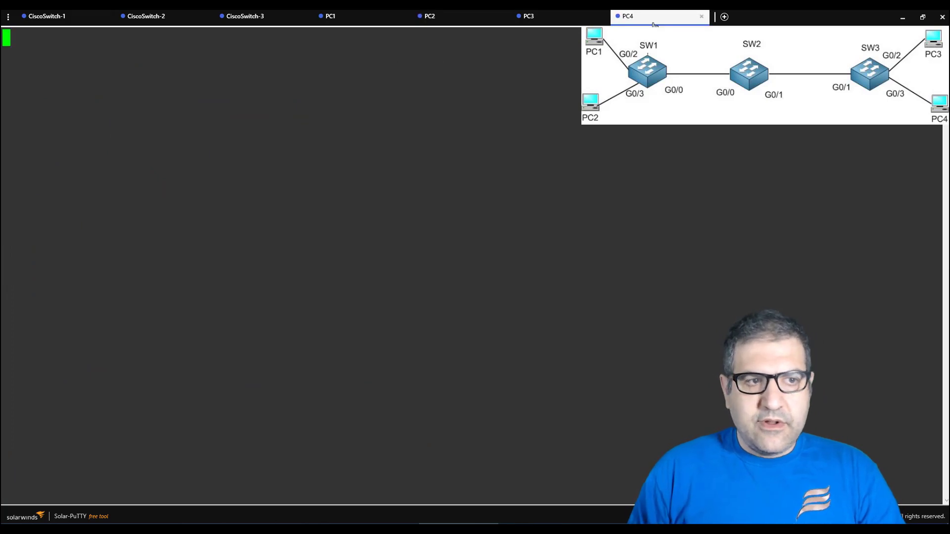
pyautogui.press('Return')
pyautogui.press('Return')
pyautogui.write('show ip')
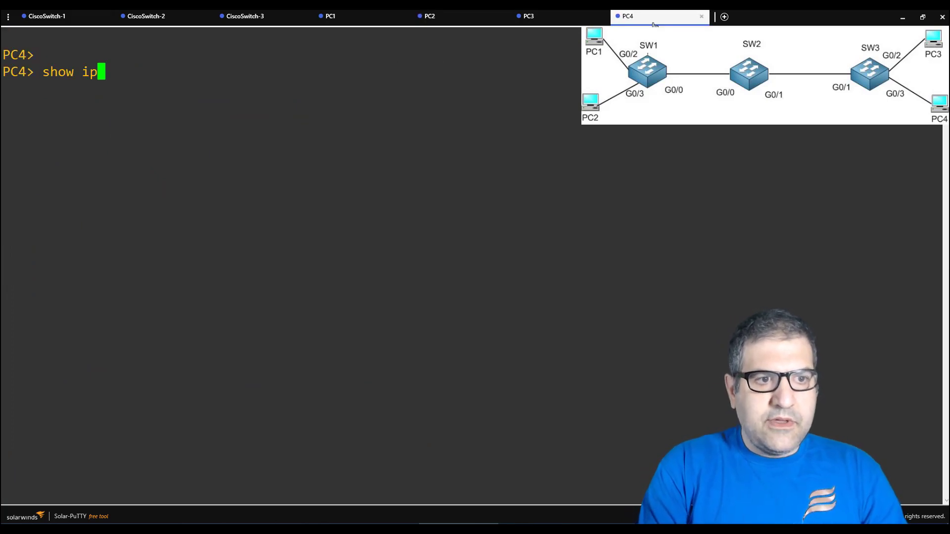
pyautogui.press('Return')
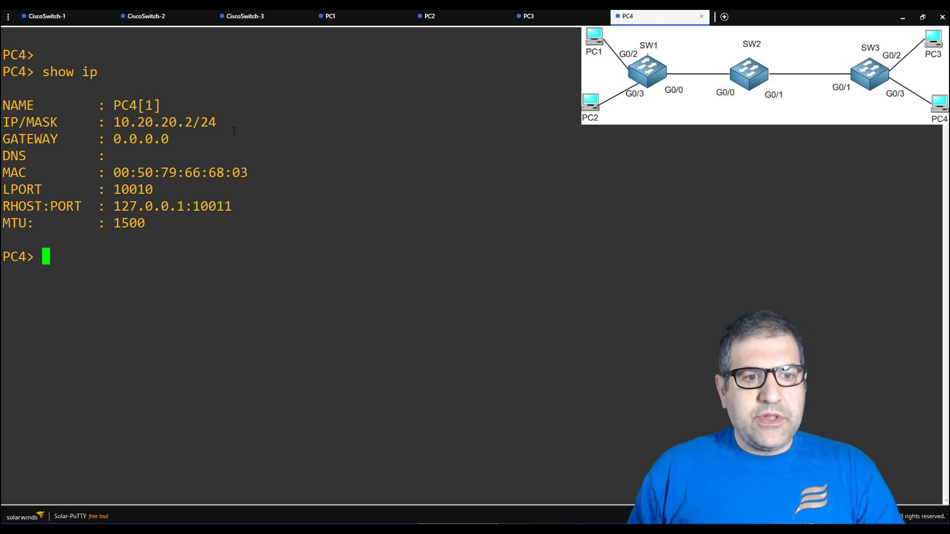
# From PC2's console, ping PC4 at 10.20.20.2 to test connectivity within the Management VLAN.
pyautogui.click(447, 22)
pyautogui.write('pin')
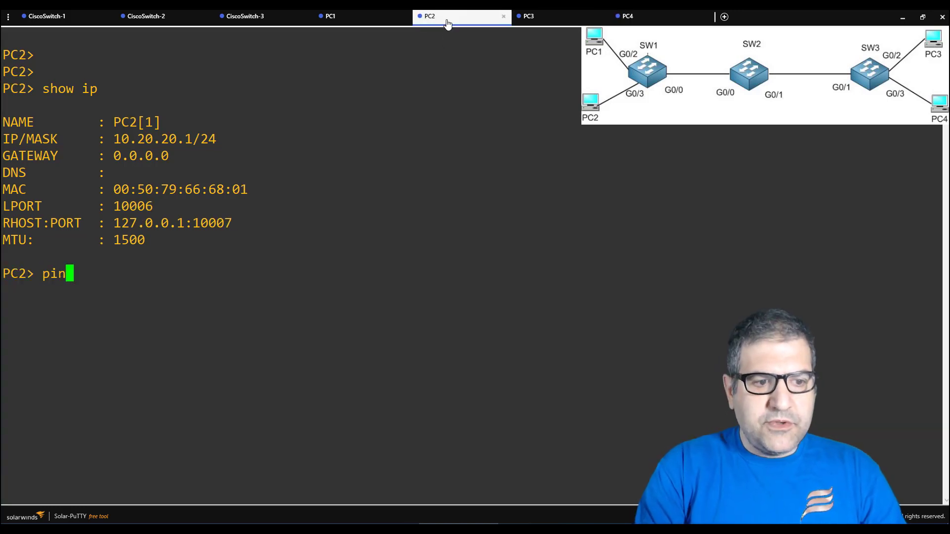
pyautogui.write('g 10.20.20.2')
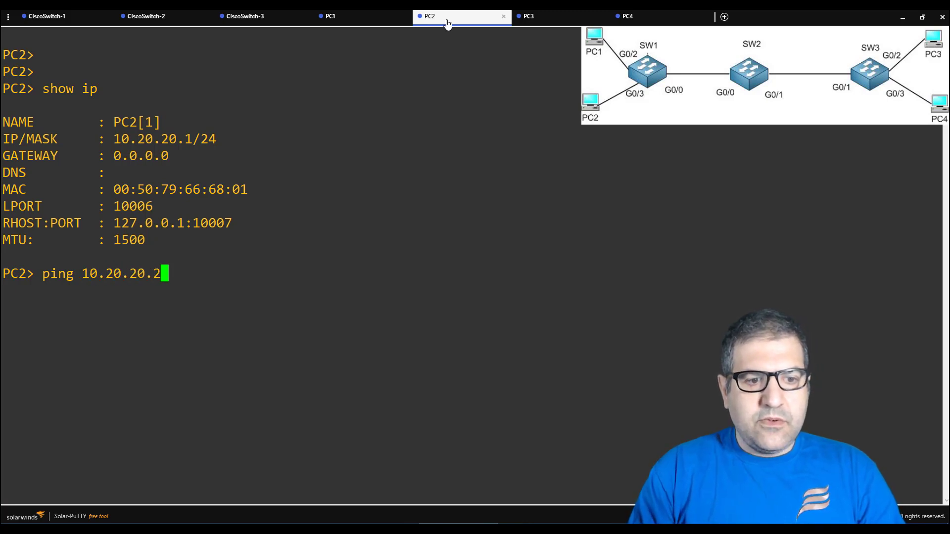
pyautogui.press('Return')
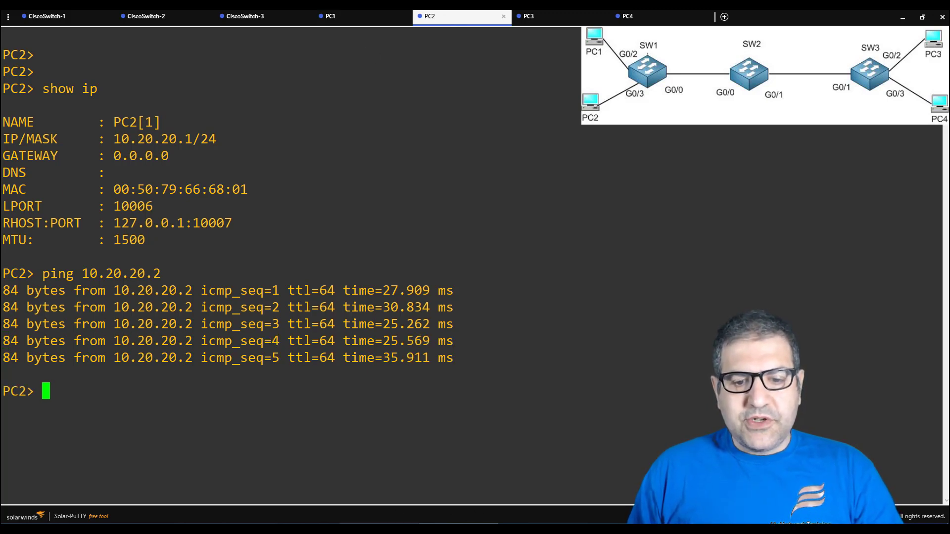
# Check the topology diagram in OneNote, return to Solar-PuTTY, run show arp on PC1 and highlight the MAC and IP address of its entry.
pyautogui.hotkey('alt', 'Tab')
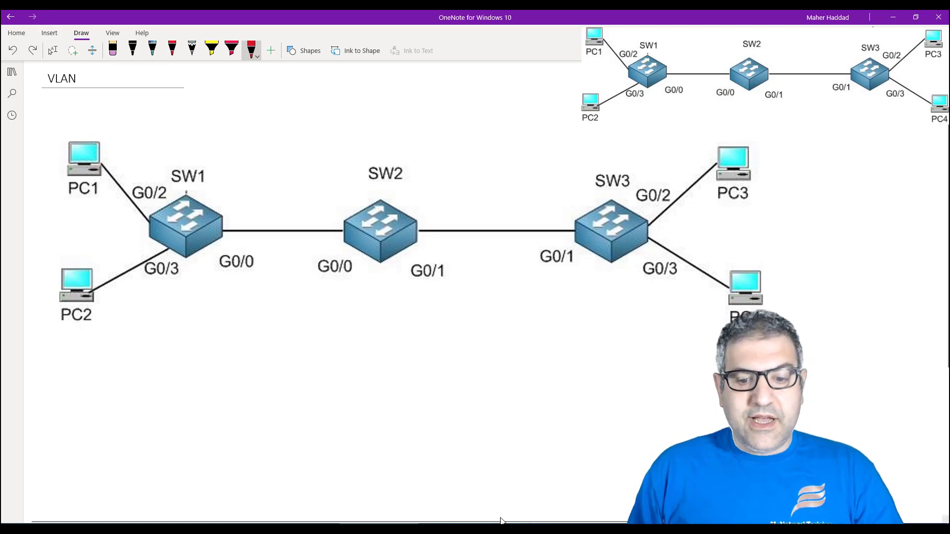
pyautogui.click(451, 492)
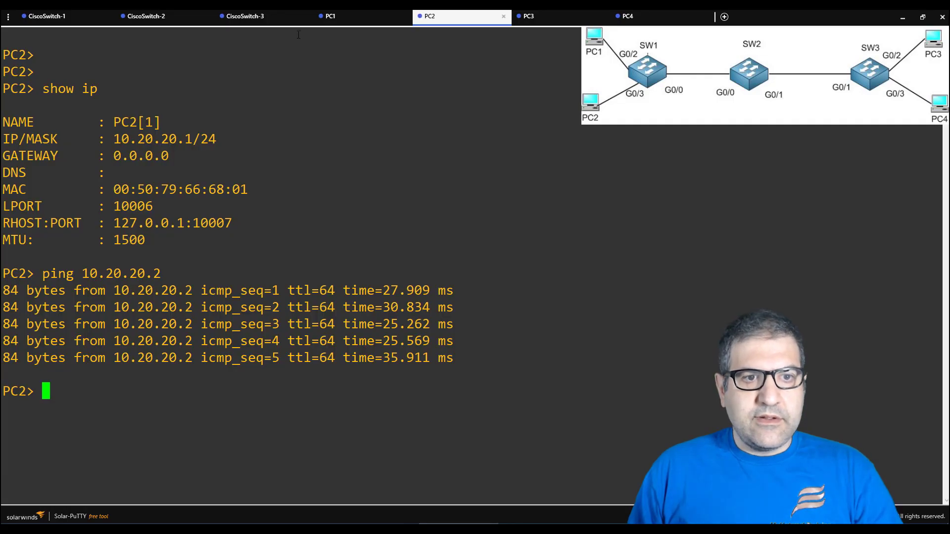
pyautogui.click(363, 16)
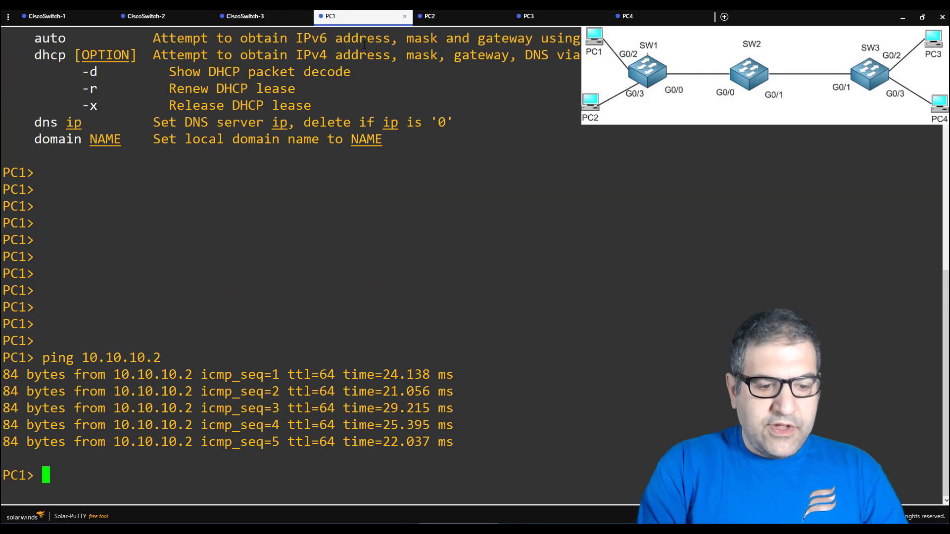
pyautogui.write('show arp')
pyautogui.press('Return')
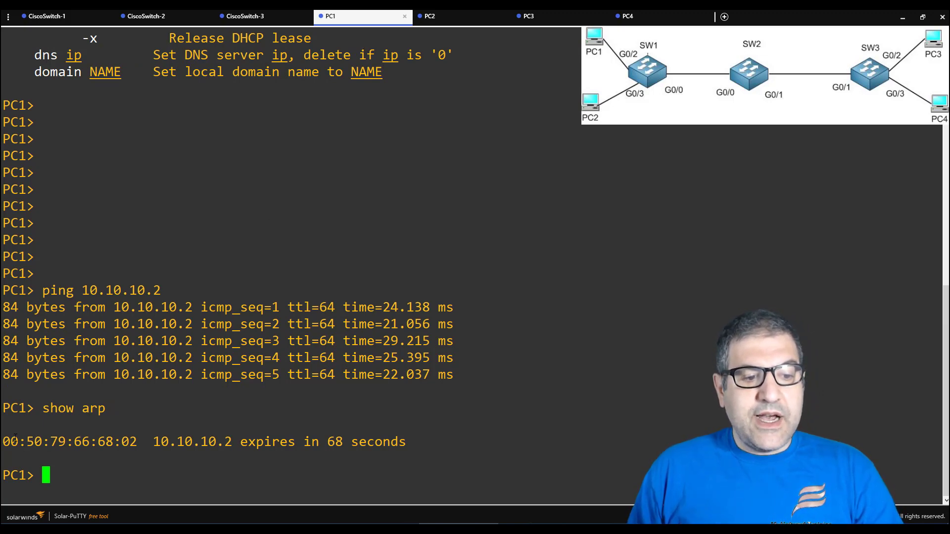
pyautogui.moveTo(3, 441); pyautogui.dragTo(228, 439)
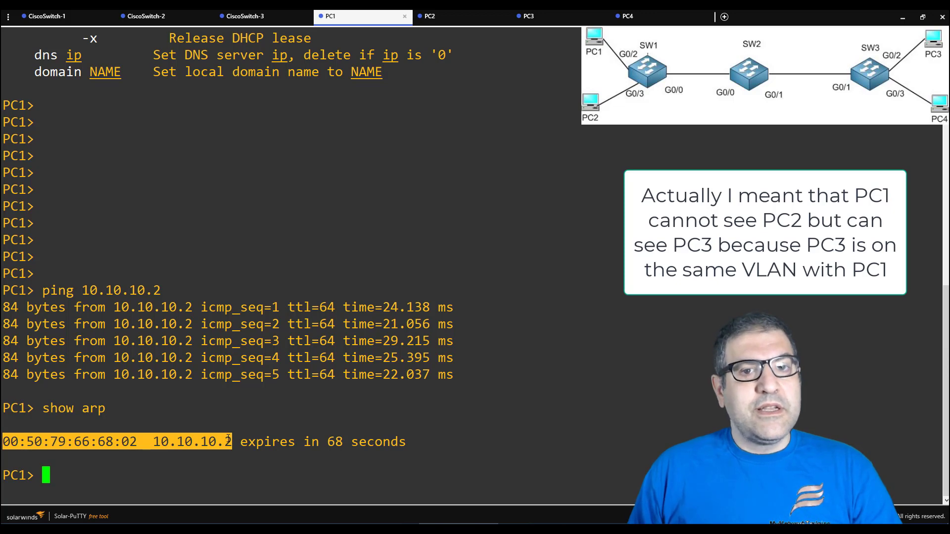
# Run show arp on PC2 and examine the IP and MAC address of its ARP entry.
pyautogui.click(454, 17)
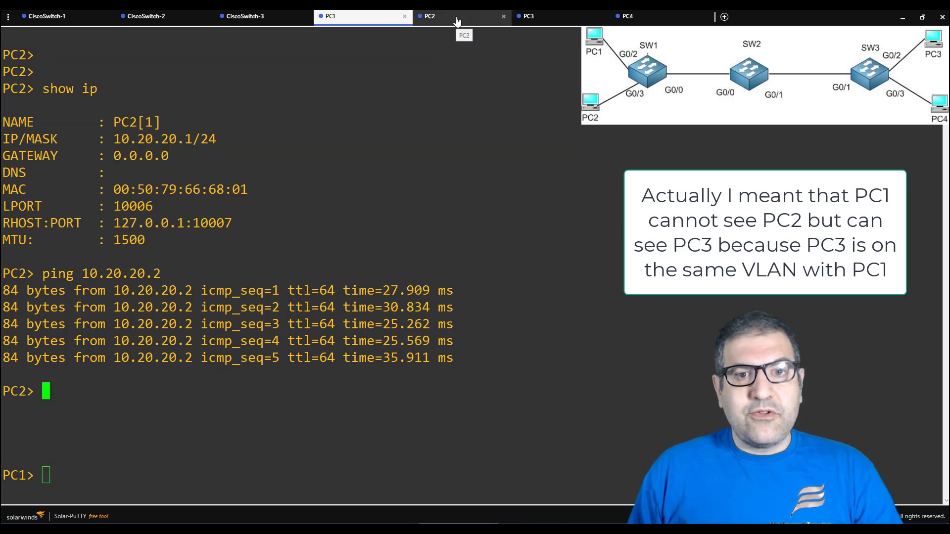
pyautogui.write('show arp')
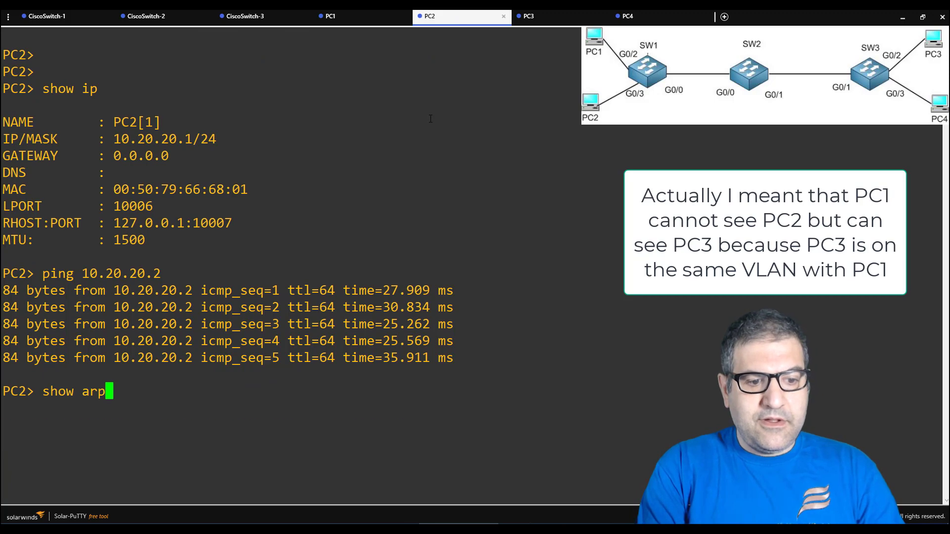
pyautogui.press('Return')
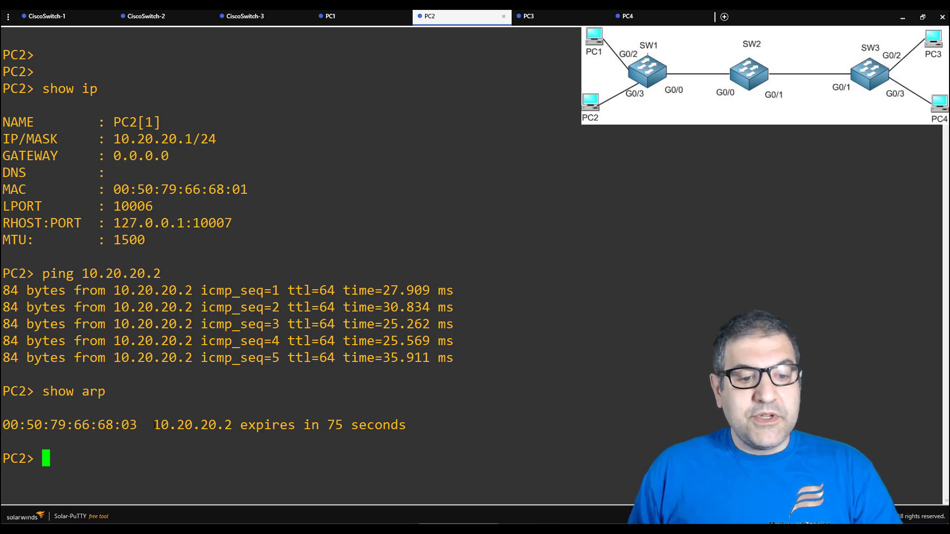
pyautogui.moveTo(146, 425); pyautogui.dragTo(228, 424)
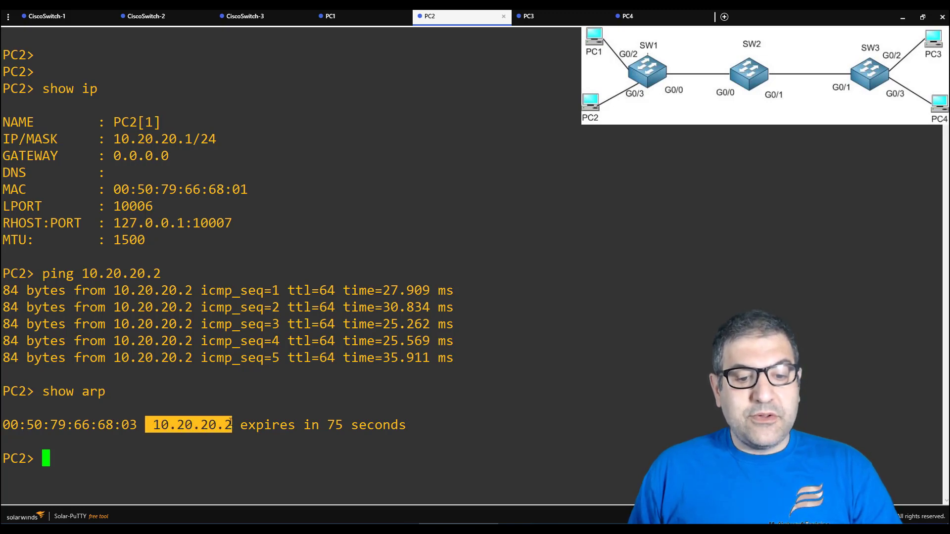
pyautogui.moveTo(144, 424)
pyautogui.mouseDown()
pyautogui.moveTo(18, 424)
pyautogui.moveTo(127, 424)
pyautogui.moveTo(134, 437)
pyautogui.mouseUp()
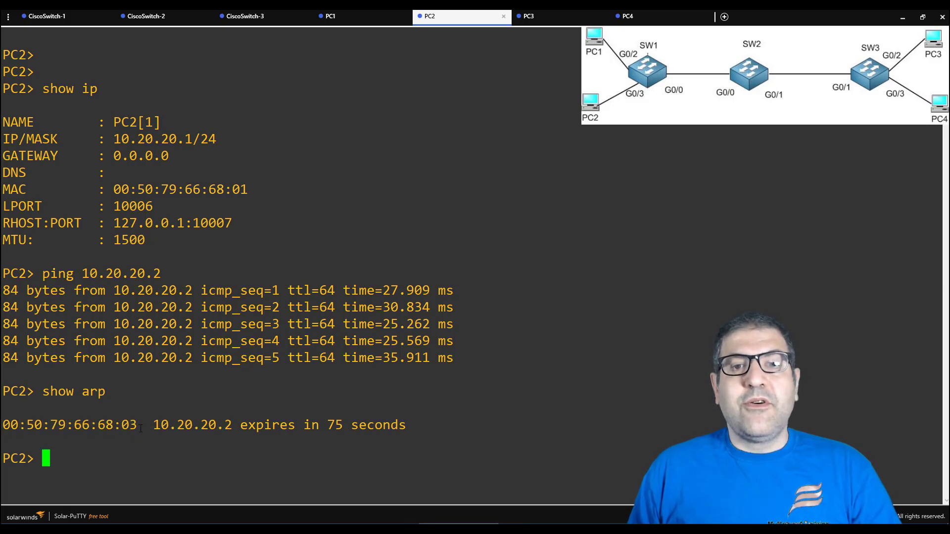